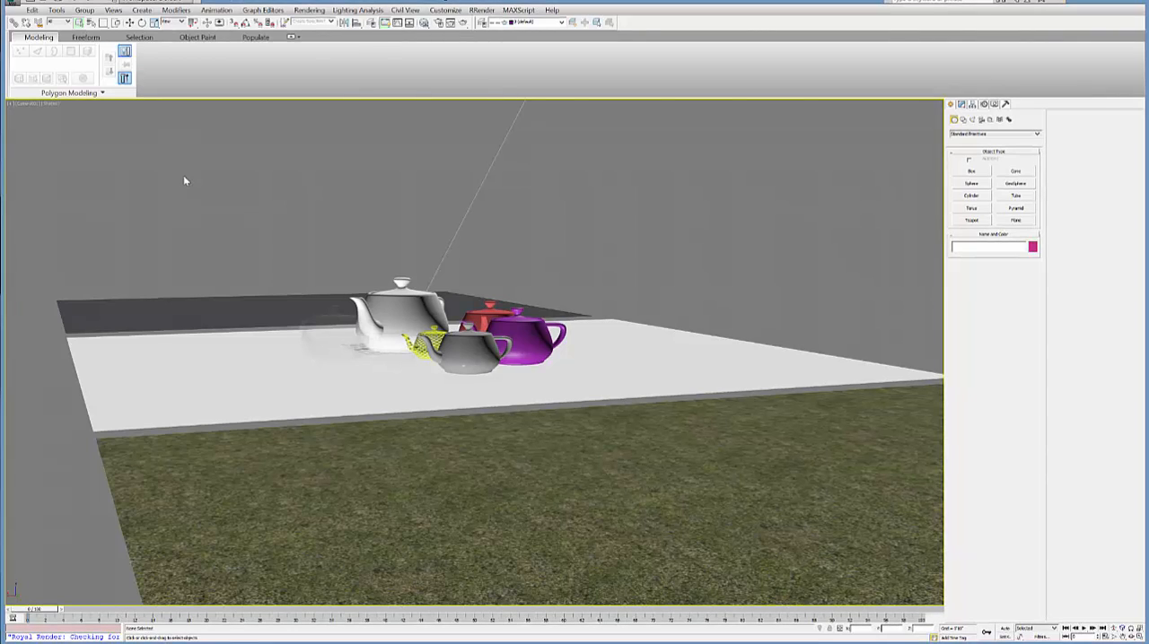
Step: Switch the viewport from the camera to Perspective and select the curved path line above the ground planes
left_click(30, 105)
key("p")
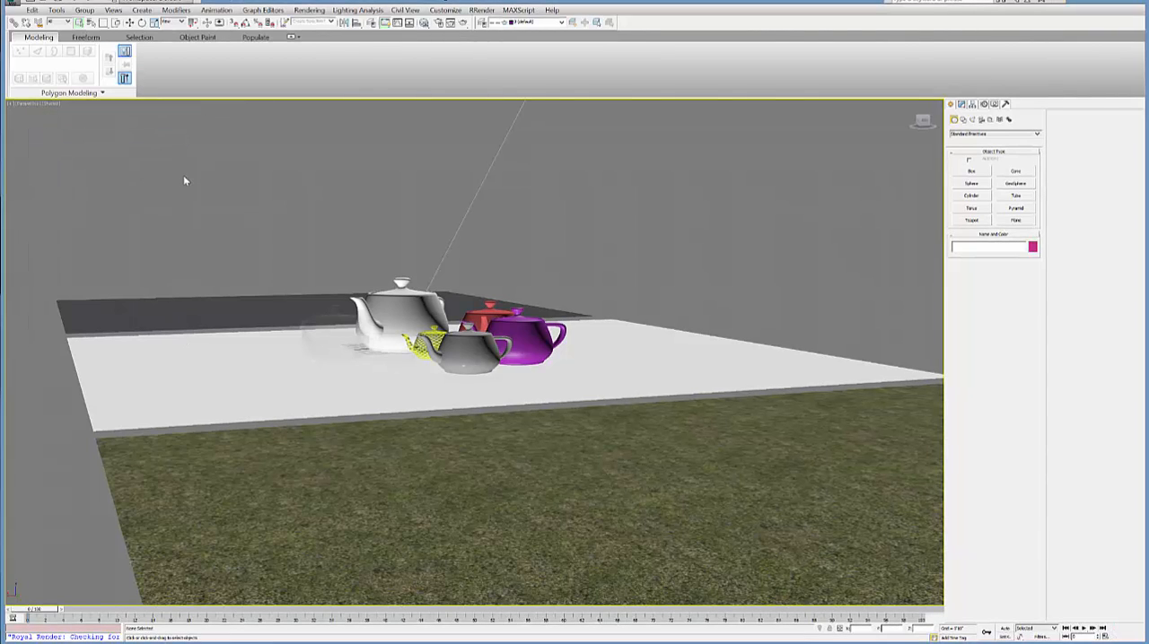
scroll(184, 180, "down", 8)
middle_click_drag(184, 180, 251, 225, "alt")
left_click(466, 380)
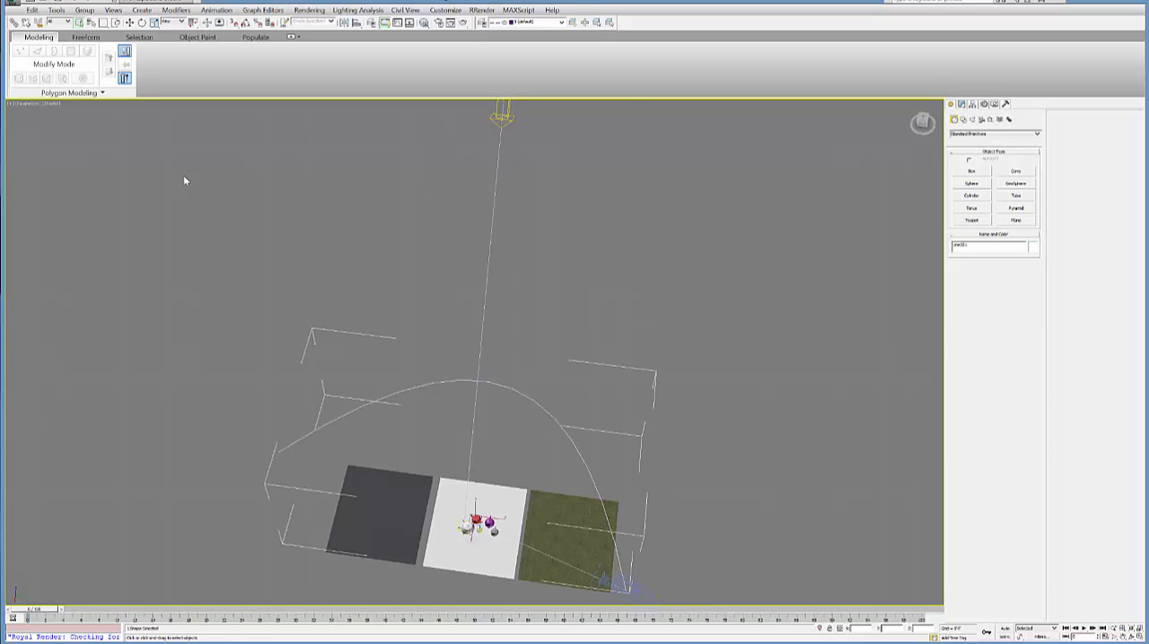
middle_click_drag(467, 381, 503, 314, "alt")
Step: Inspect the middle vertex of the curved line at vertex level and return to object level
left_click(961, 104)
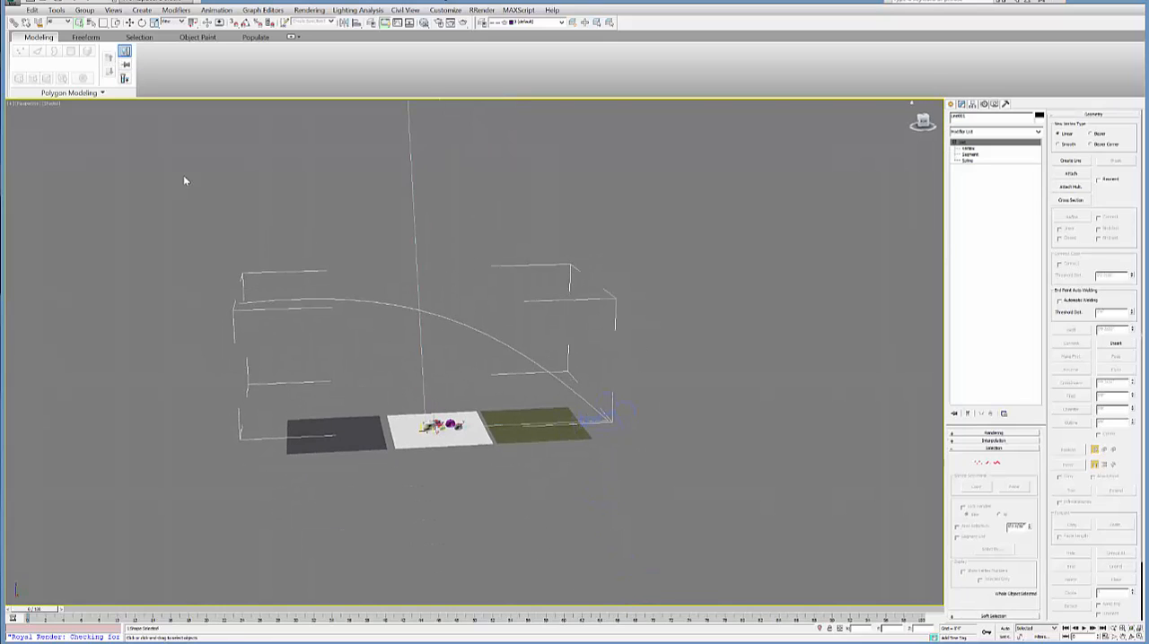
left_click(968, 149)
left_click(440, 315)
middle_click_drag(440, 315, 424, 352, "alt")
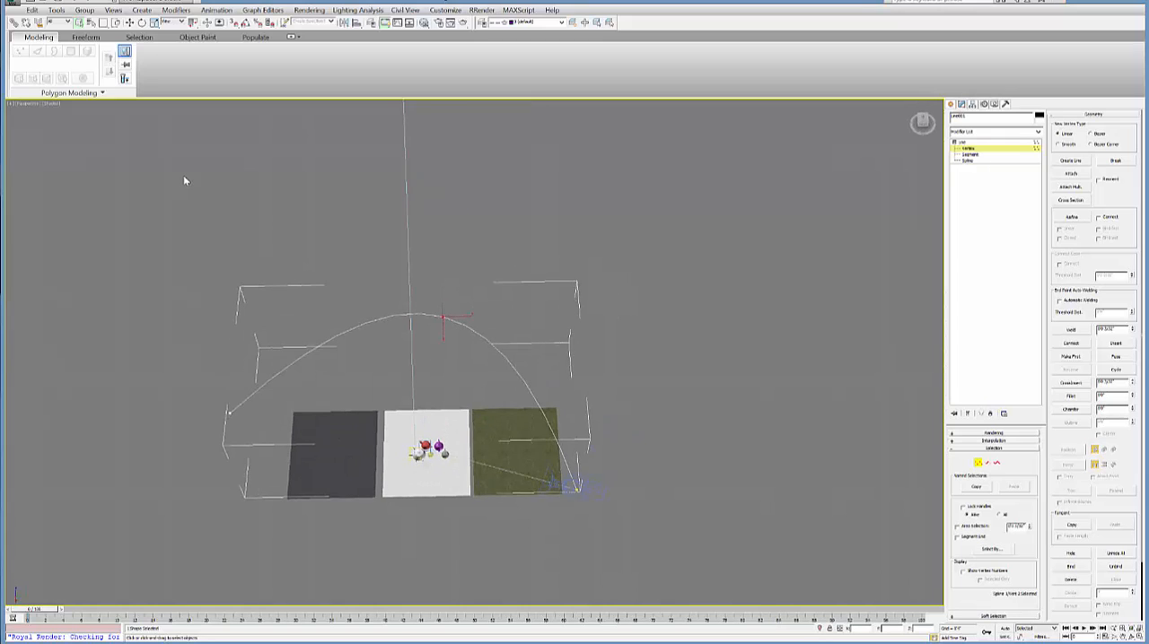
right_click(441, 311)
left_click(420, 258)
left_click(963, 143)
Step: Select the camera at the end of the curved line and bring up the Path Constraint command for it
left_click(581, 488)
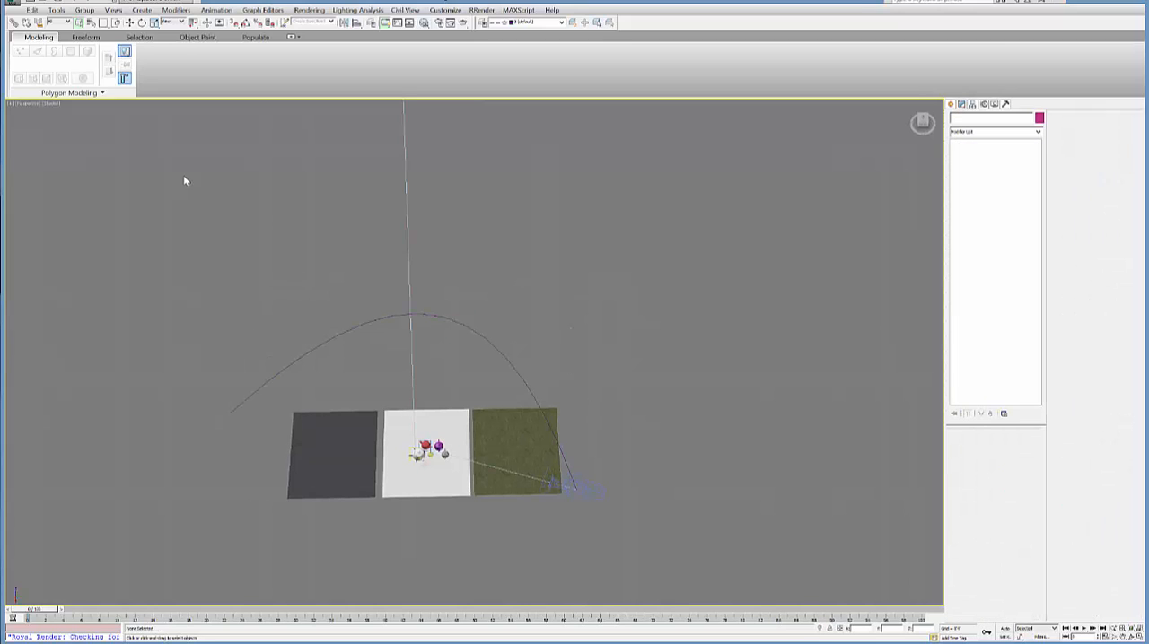
mouse_move(581, 487)
middle_mouse_down("alt")
mouse_move(599, 465)
mouse_move(569, 499)
mouse_move(574, 445)
mouse_move(595, 460)
middle_mouse_up("alt")
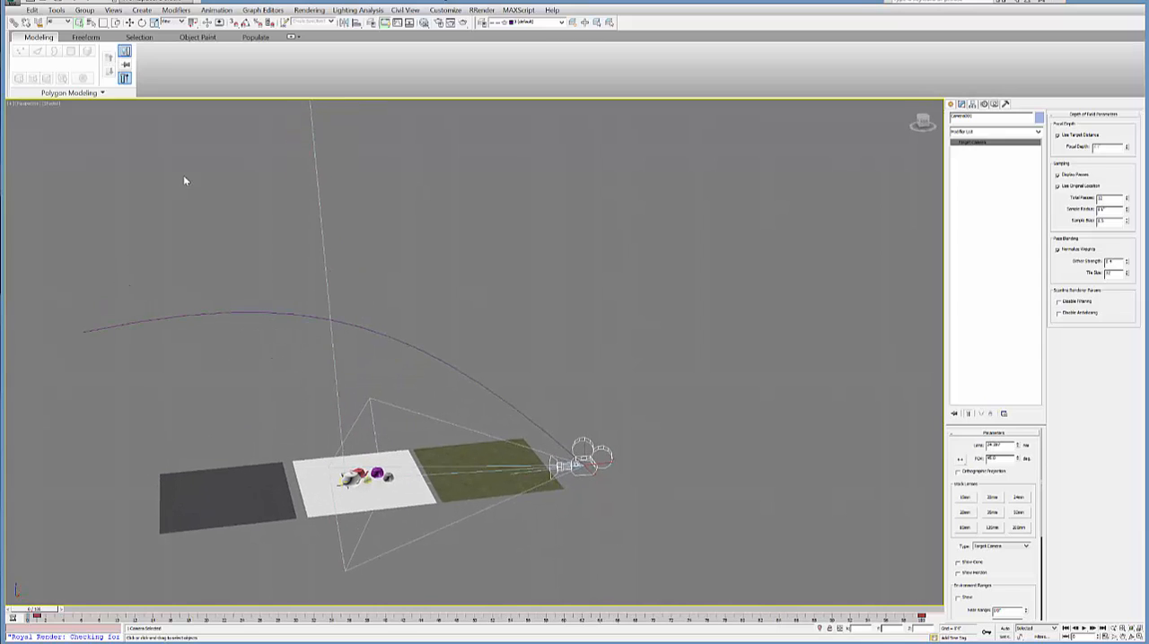
left_click(184, 177)
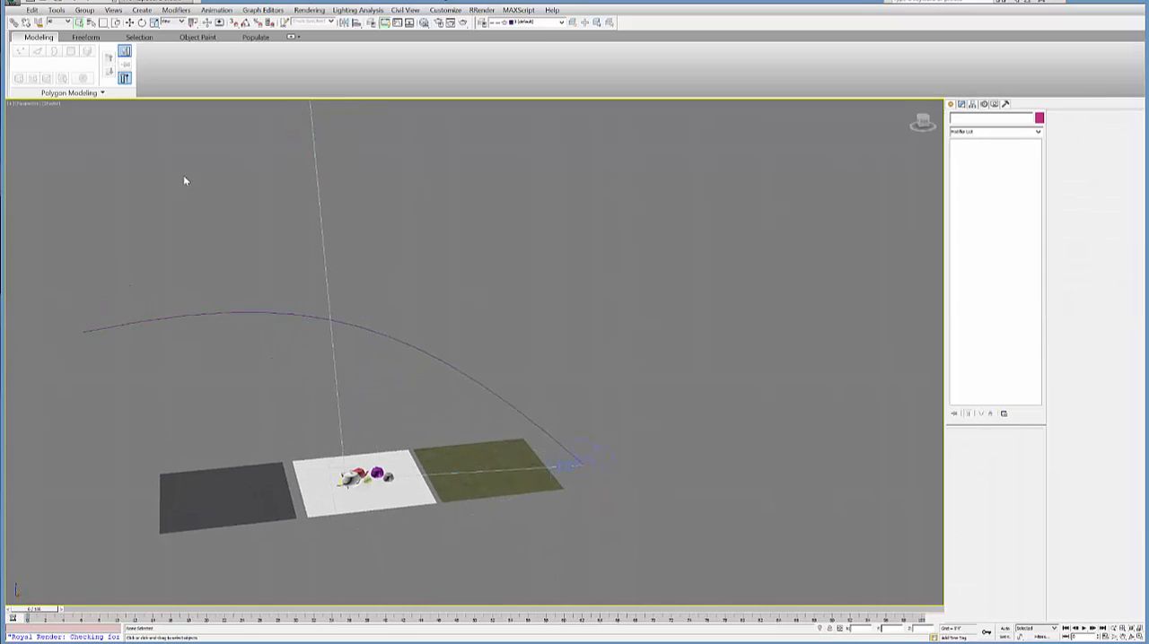
left_click(585, 465)
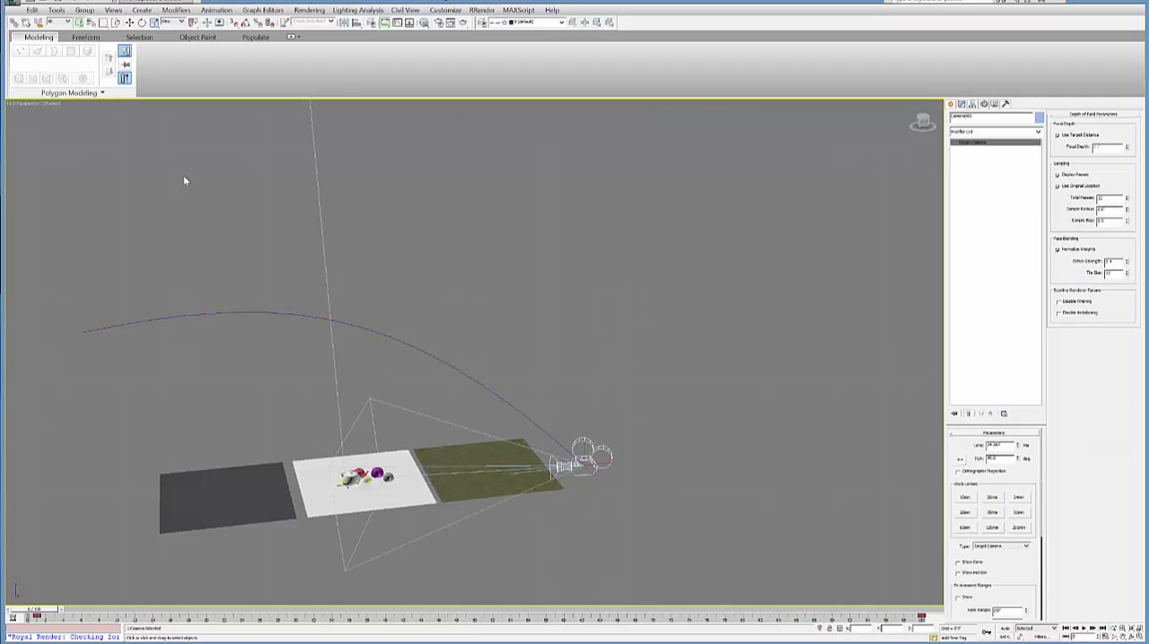
left_click(216, 10)
mouse_move(230, 64)
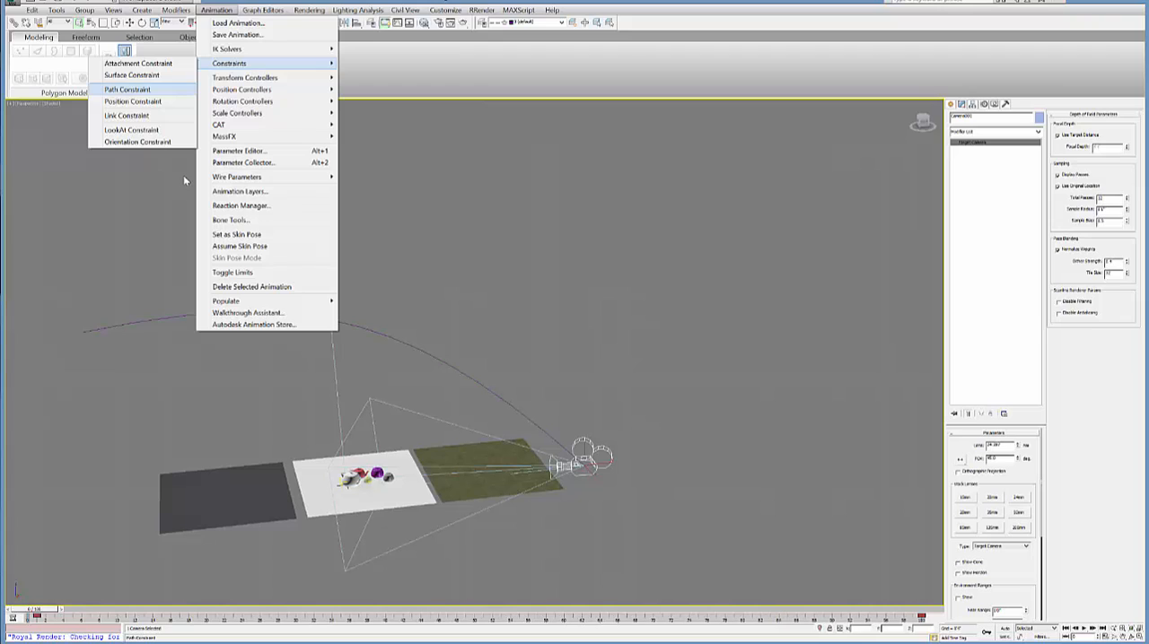
left_click(127, 88)
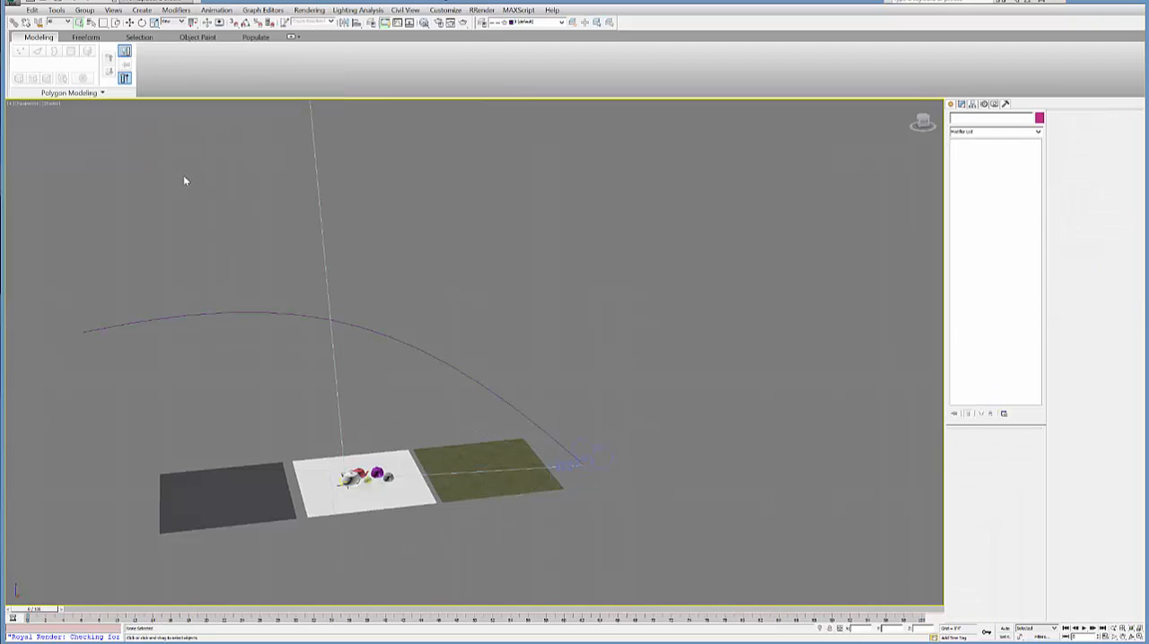
Step: Scrub the camera along its path to about frame 68, switch the viewport to the camera view and play the animation
mouse_move(34, 610)
left_mouse_down()
mouse_move(819, 609)
mouse_move(156, 610)
mouse_move(627, 609)
left_mouse_up()
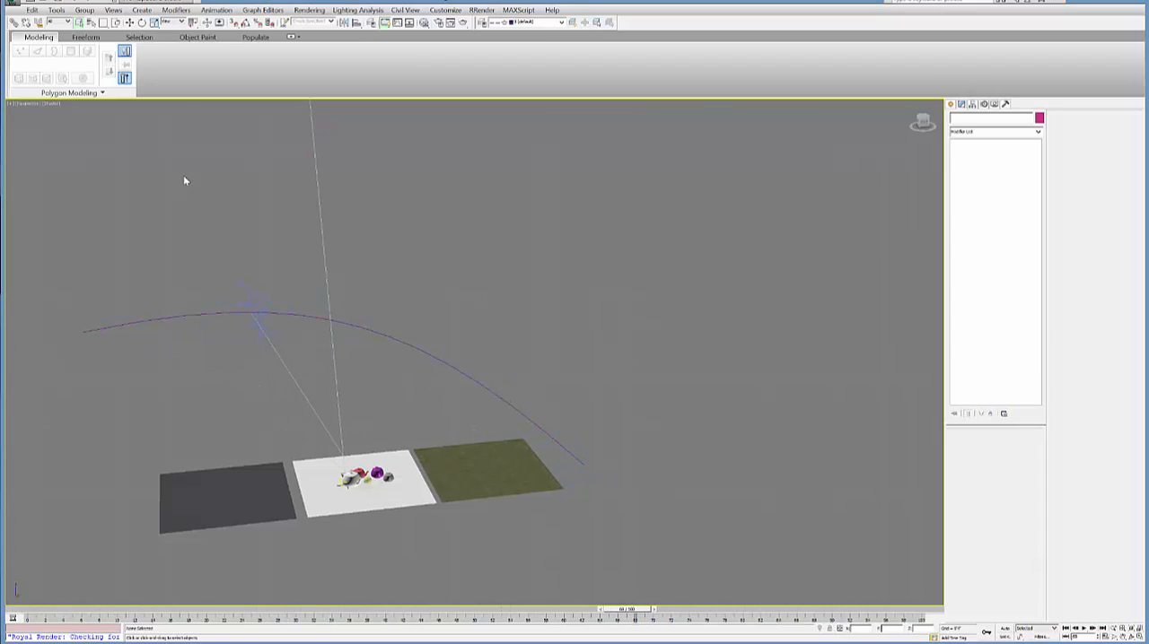
left_click(25, 103)
mouse_move(54, 114)
left_click(219, 114)
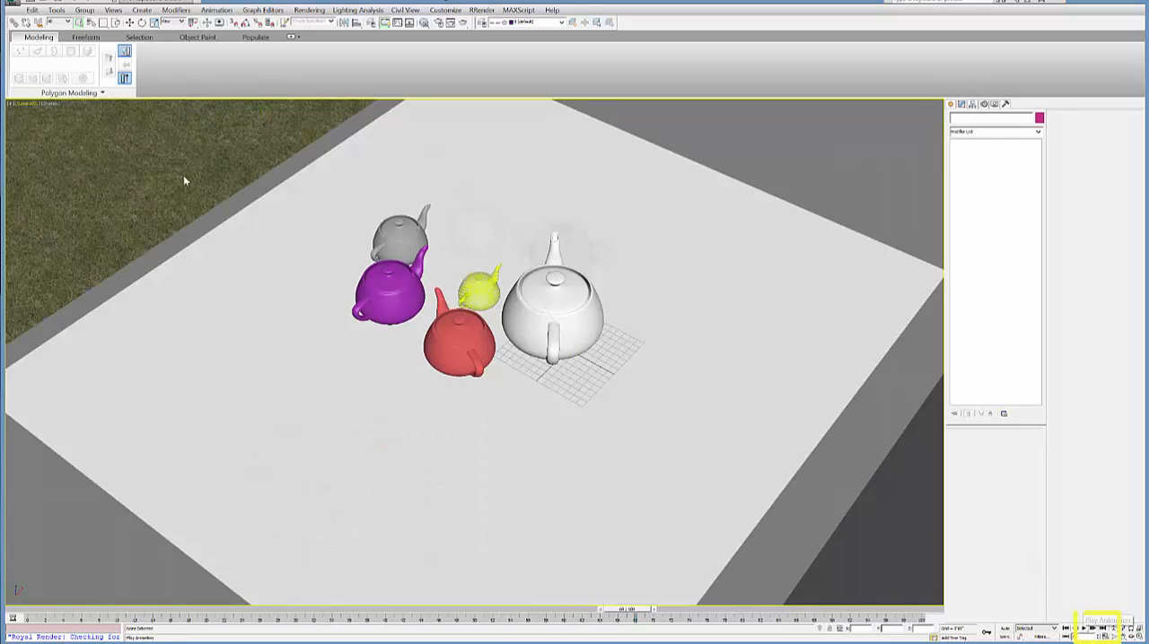
left_click(1084, 628)
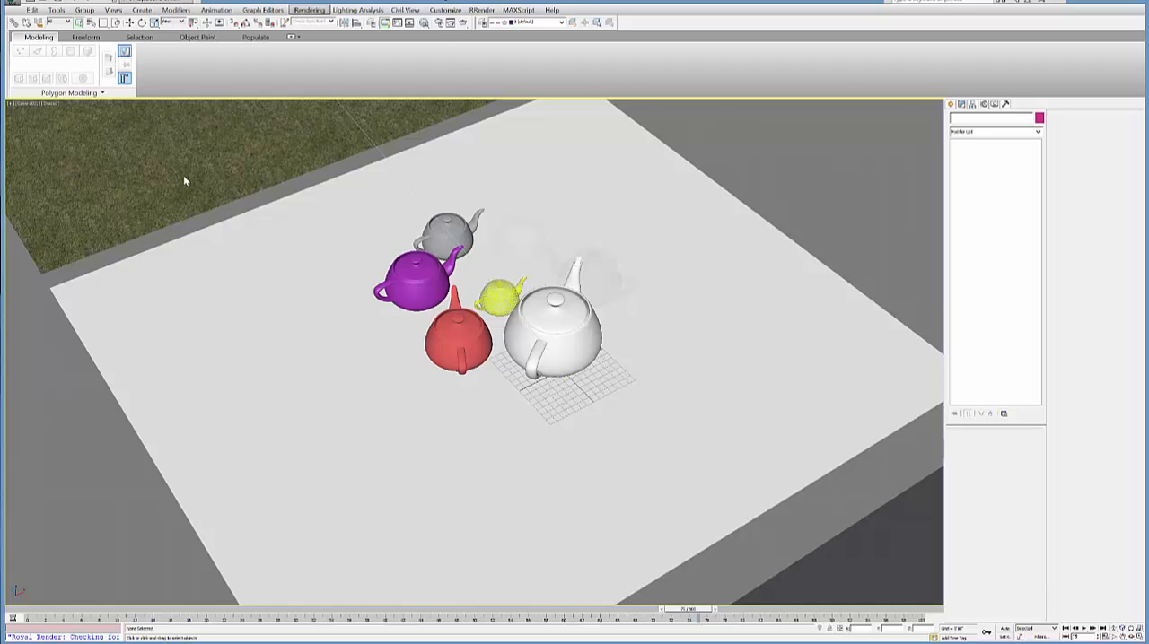
Step: Open the save dialog for the scene and browse to the soa-data network share
left_click(309, 10)
key("Escape")
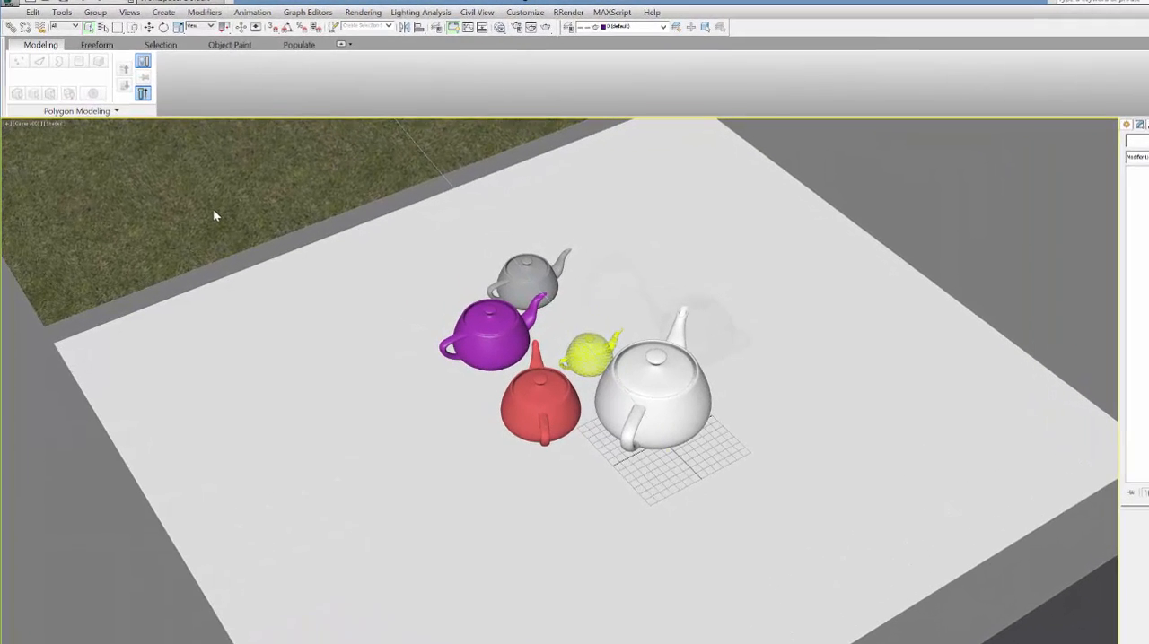
left_click(8, 4)
left_click(53, 157)
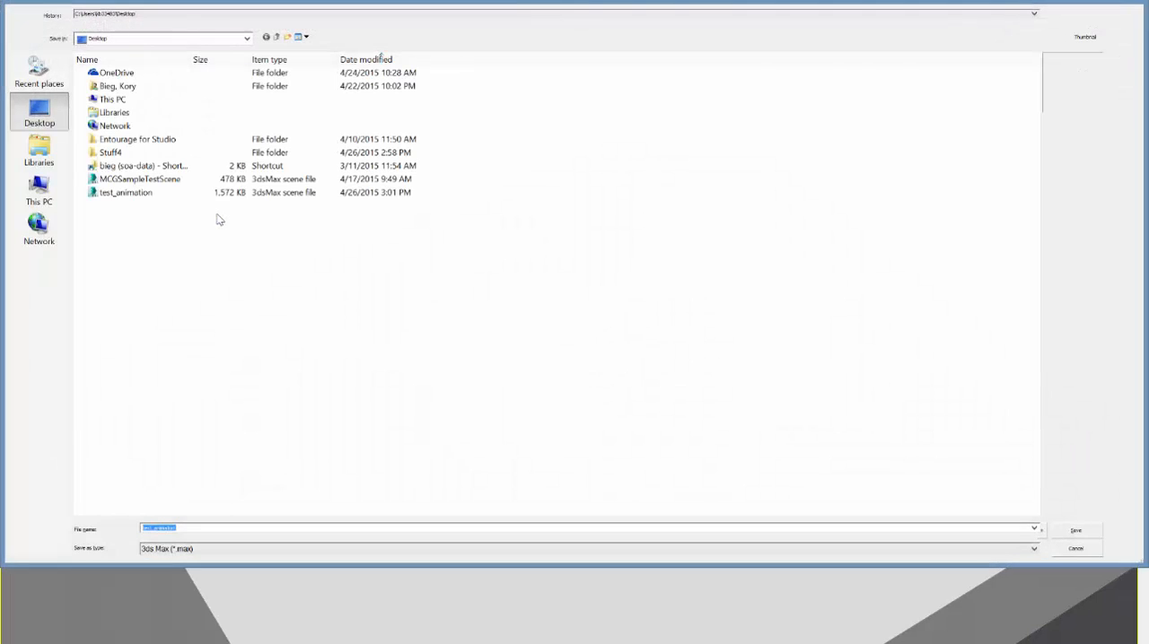
double_click(143, 166)
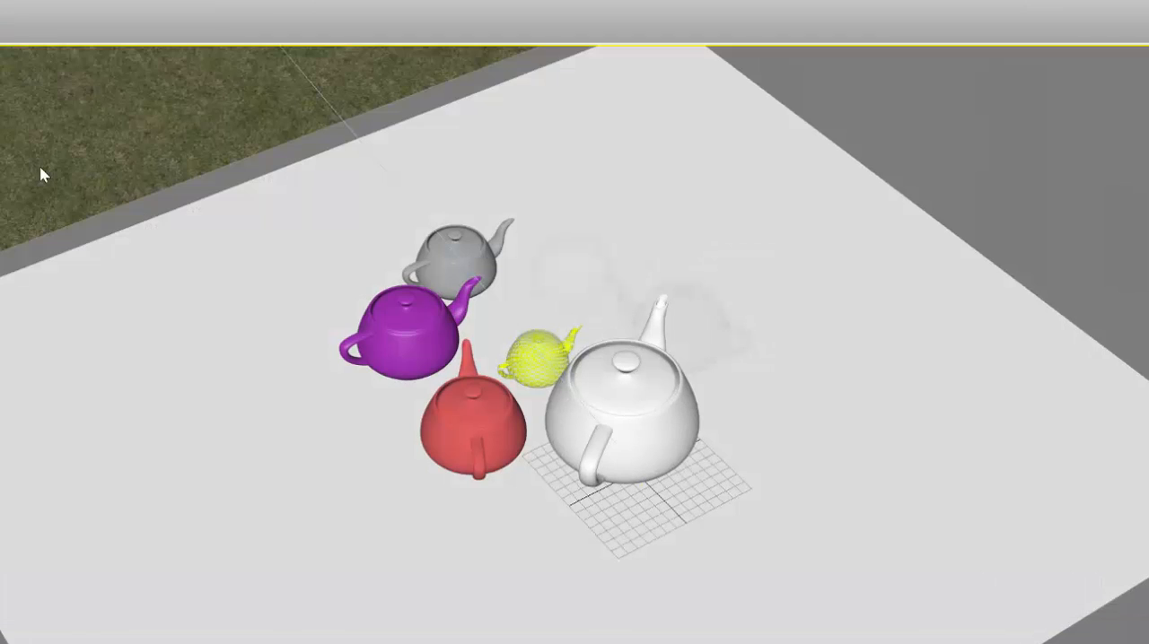
Step: Open the Slate Material Editor and examine the VRayHDRI map's bitmap path and parameters
key("m")
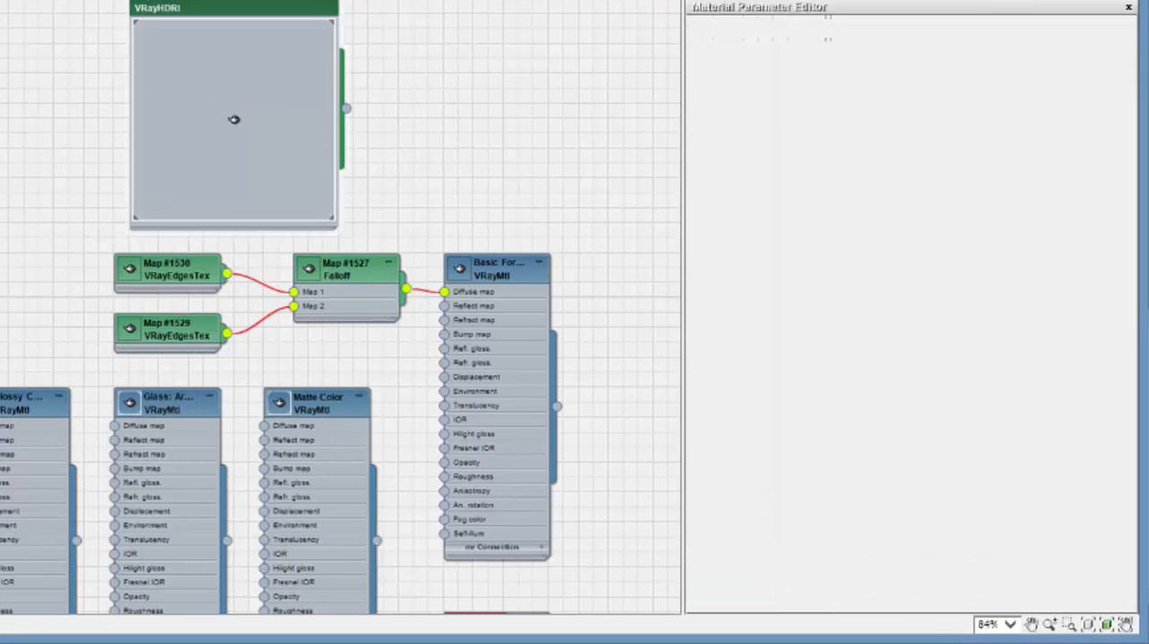
double_click(233, 119)
mouse_move(805, 171)
left_mouse_down()
mouse_move(982, 170)
mouse_move(806, 171)
left_mouse_up()
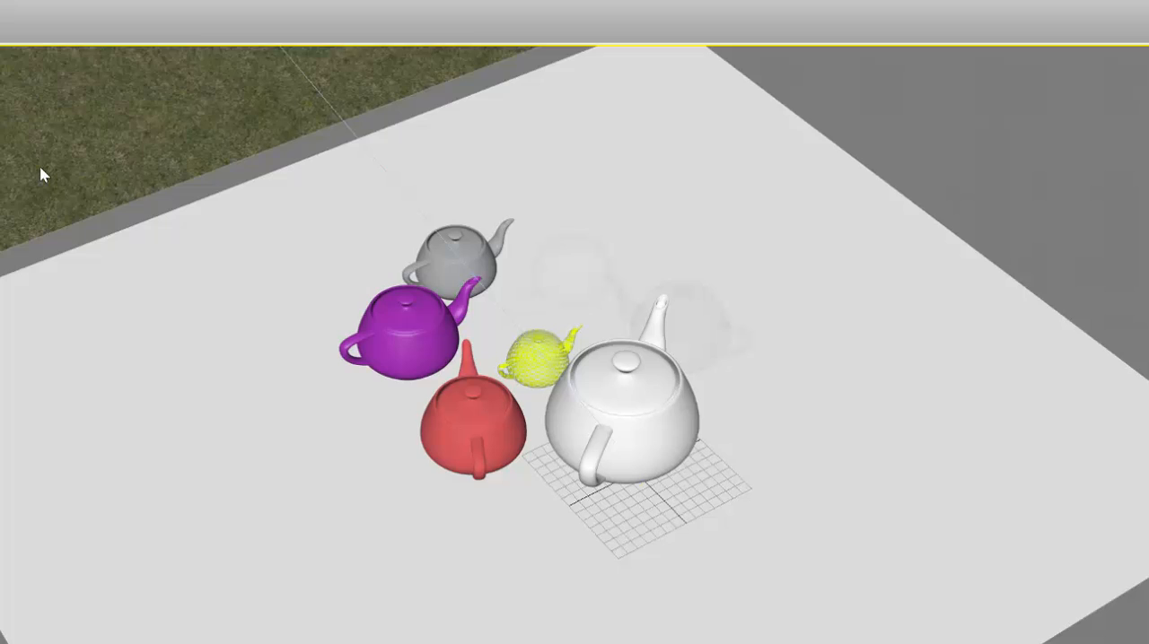
Step: Open Render Setup and review the output width and height for the HDTV (video) format
key("alt+r")
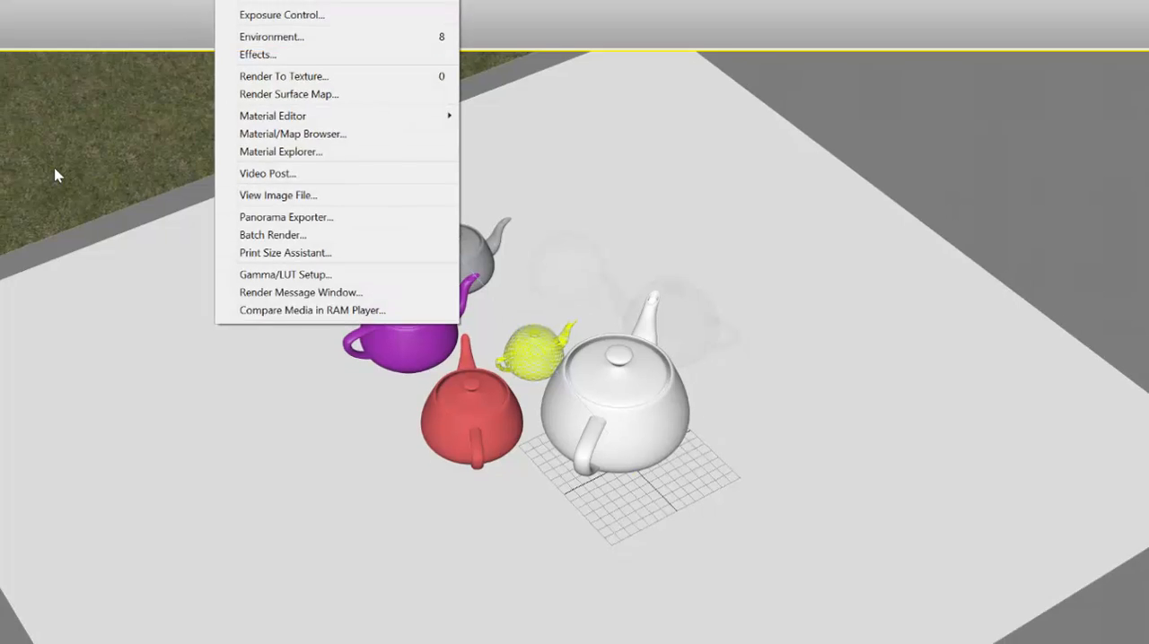
key("r")
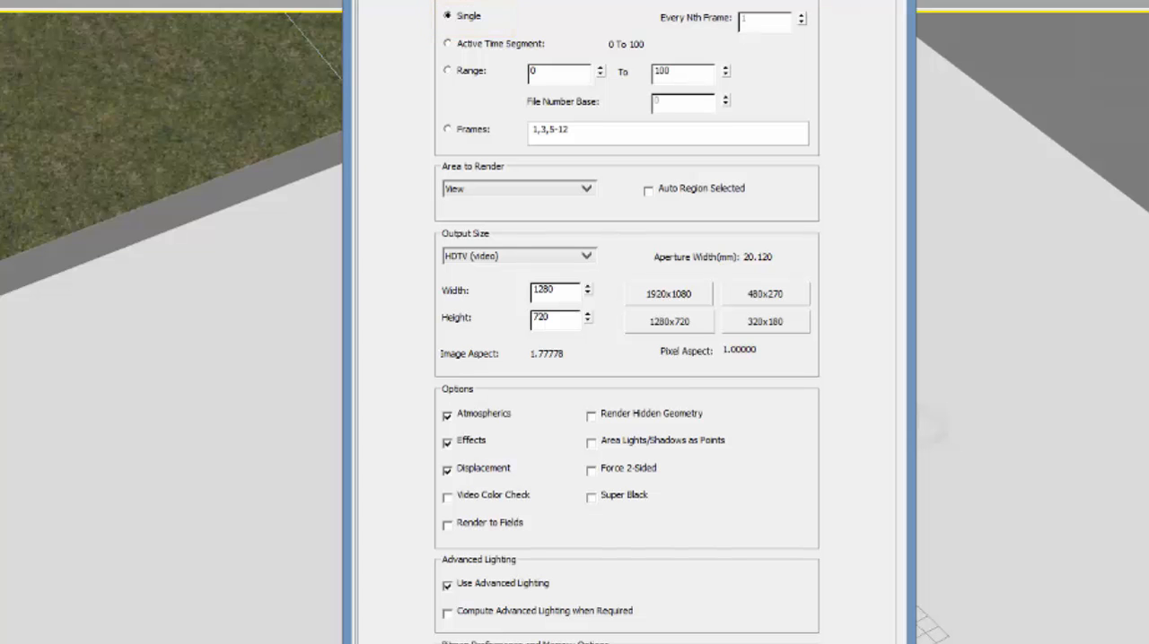
double_click(544, 290)
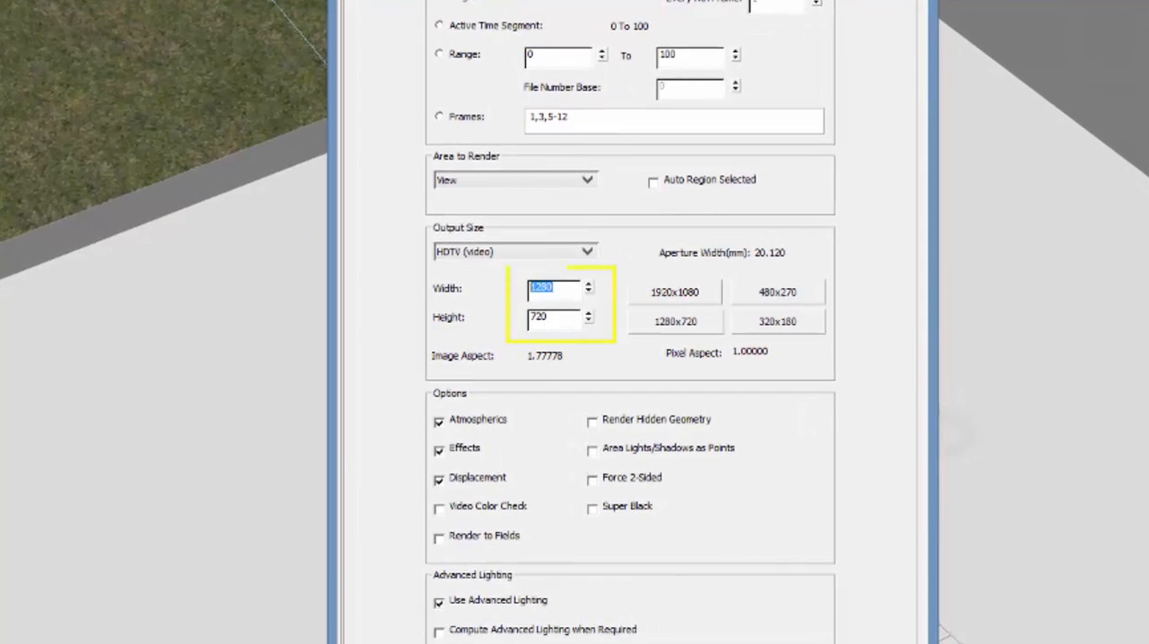
double_click(545, 318)
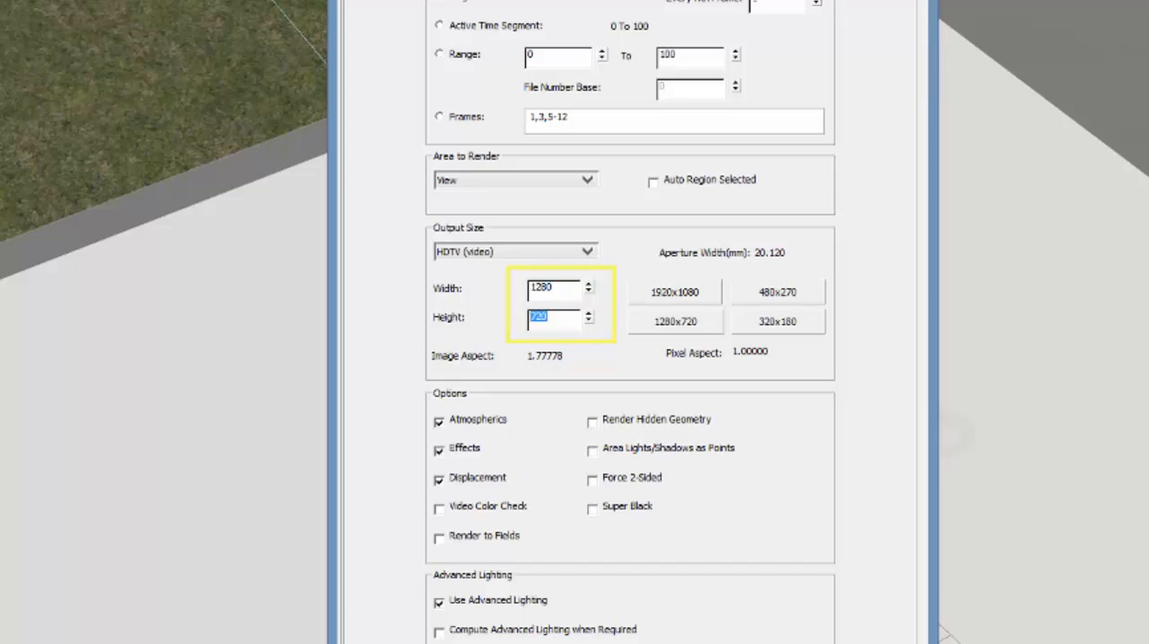
double_click(551, 289)
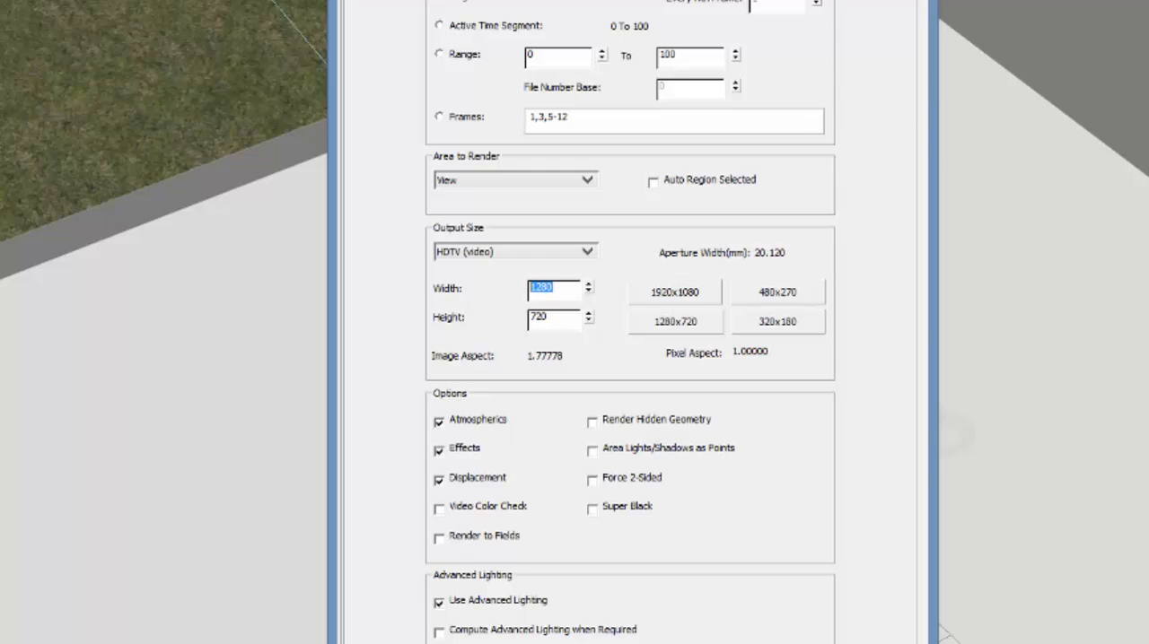
key("Tab")
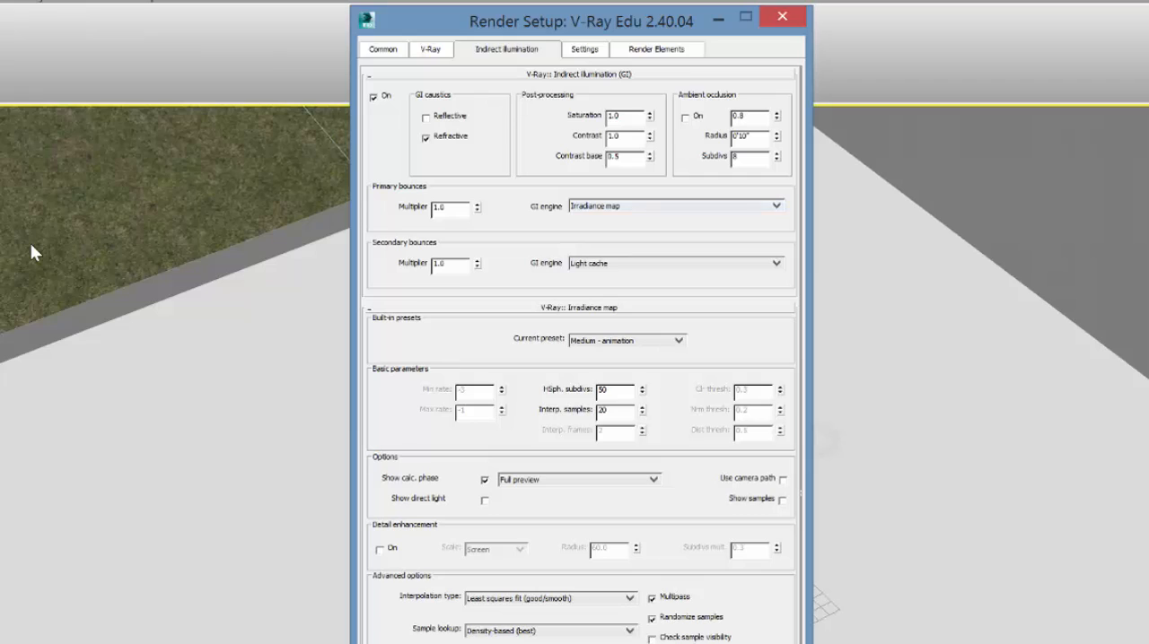
Step: Set the primary bounces GI engine to Light cache and the light cache mode to Fly-through
key("alt+Down")
key("End")
key("Return")
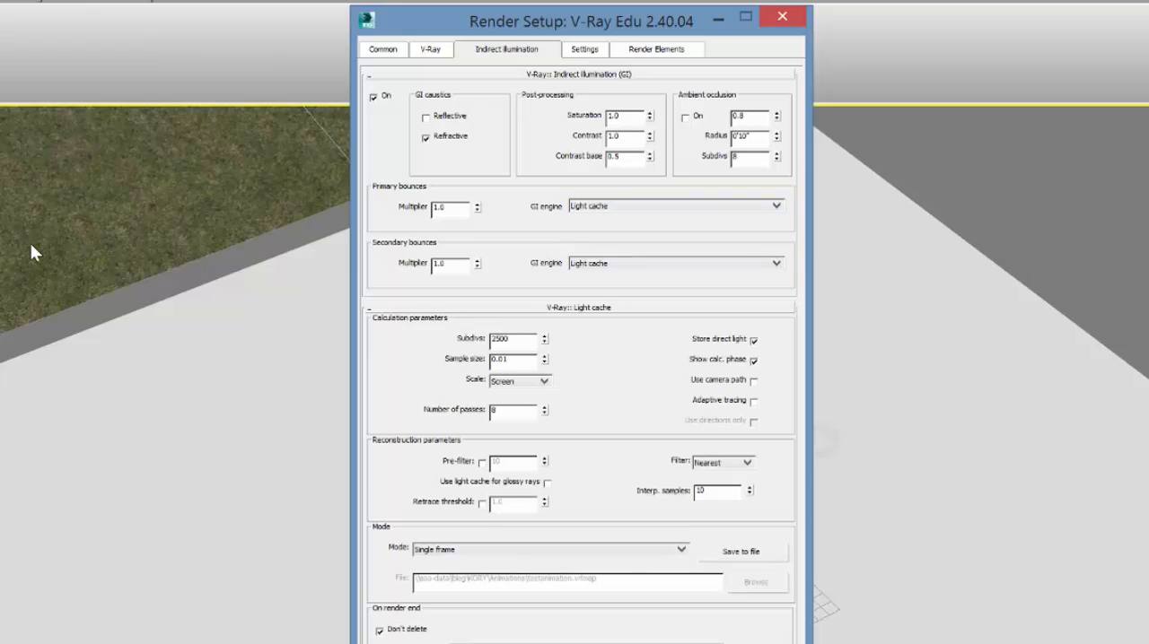
key("Tab")
key("Tab")
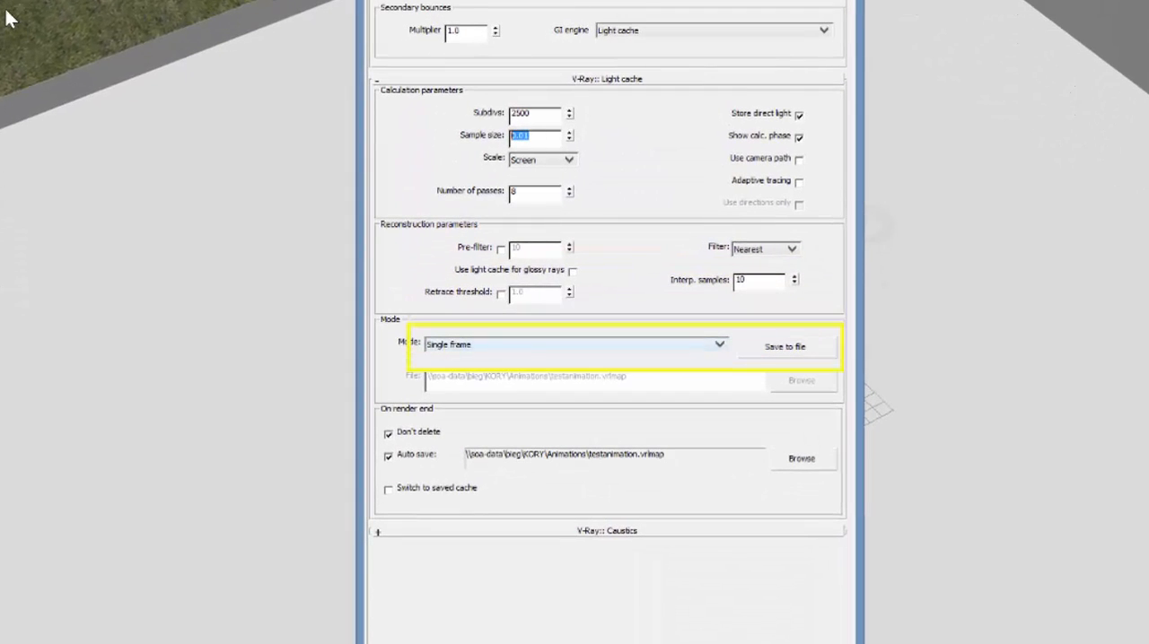
key("alt+Down")
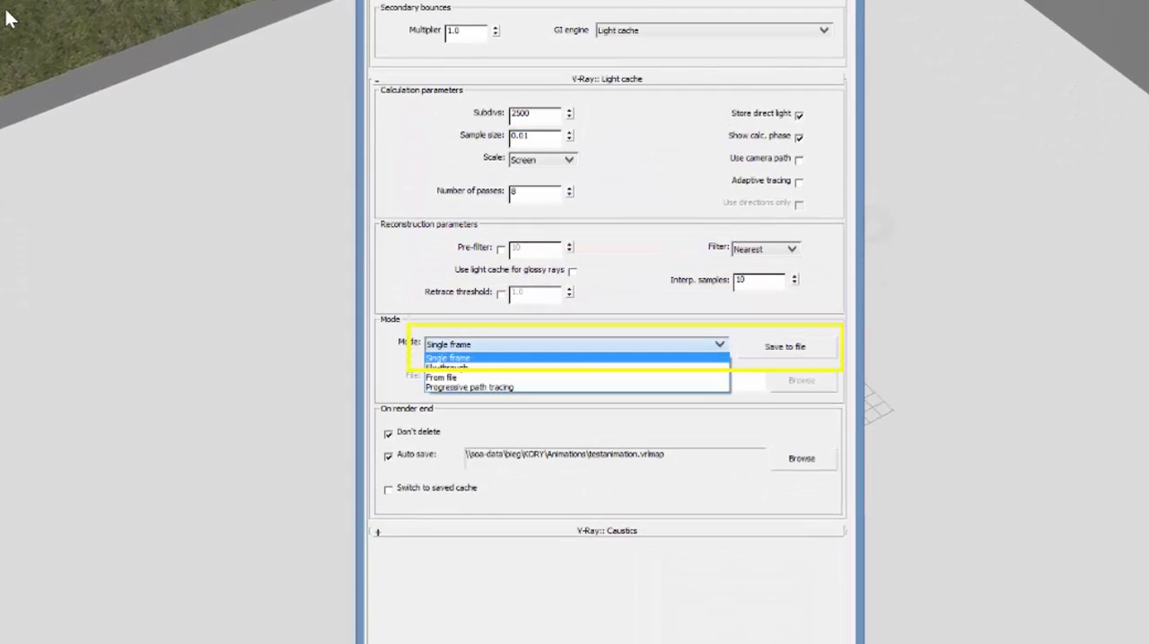
key("Down")
key("Return")
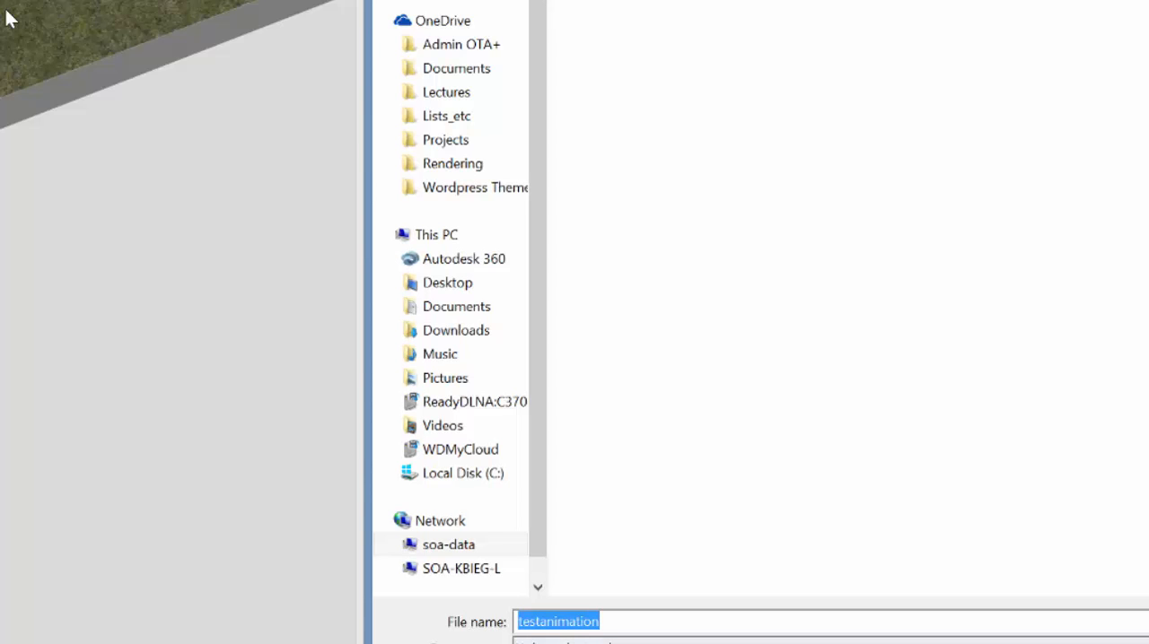
Step: Save the light cache file as testanimation and the V-Ray raw image file as trash.exr in the Animations folder
key("Return")
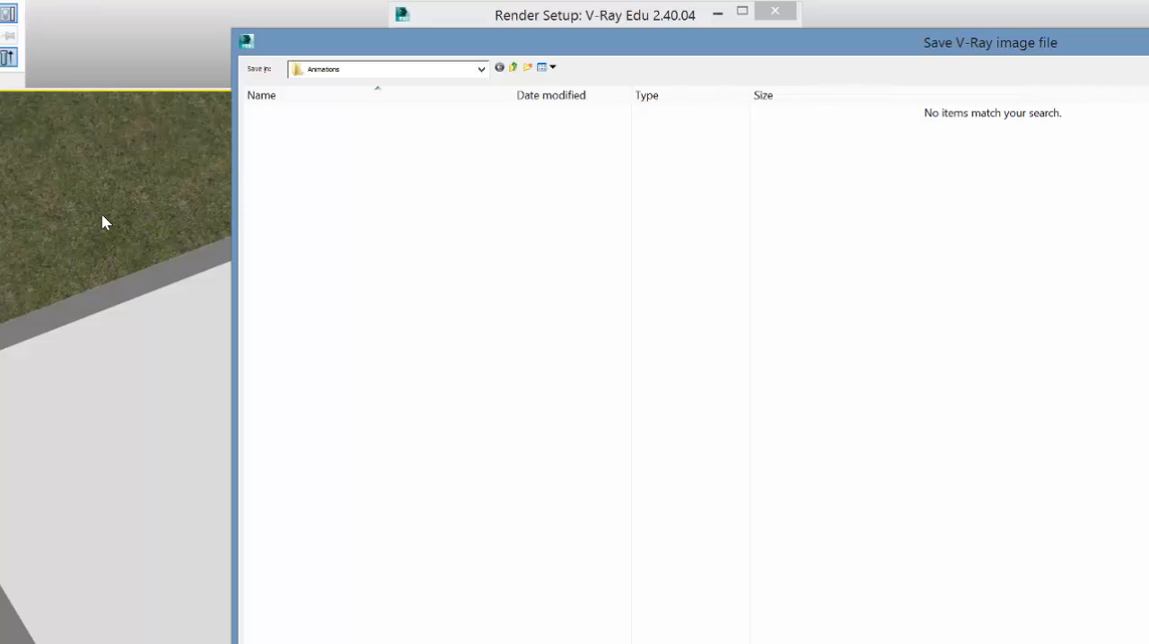
key("Return")
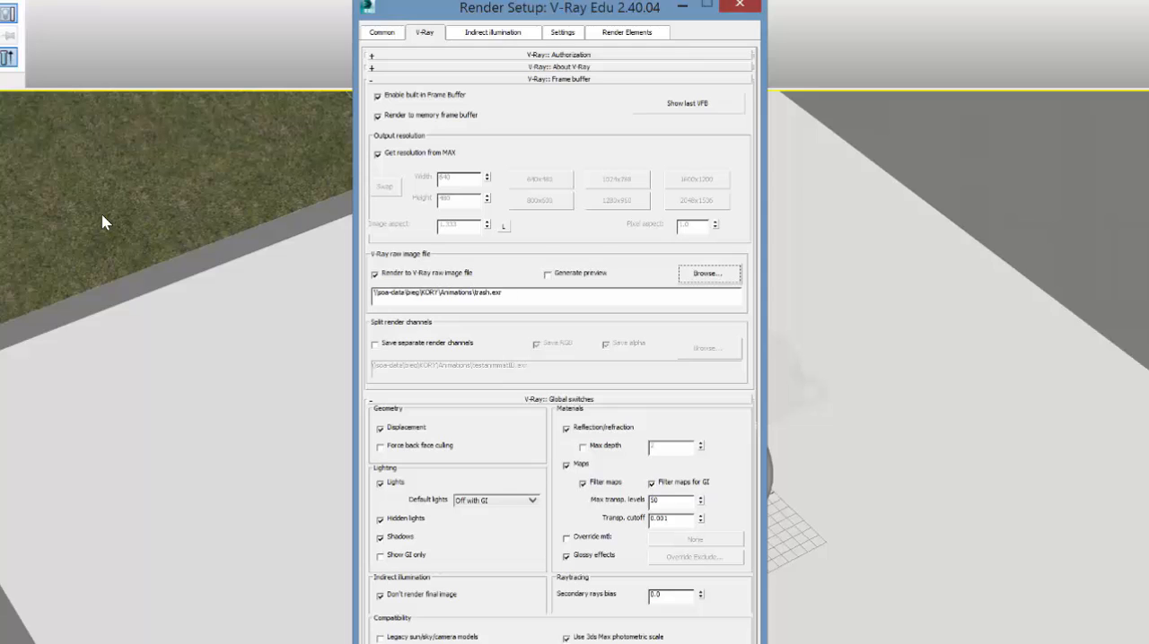
key("F10")
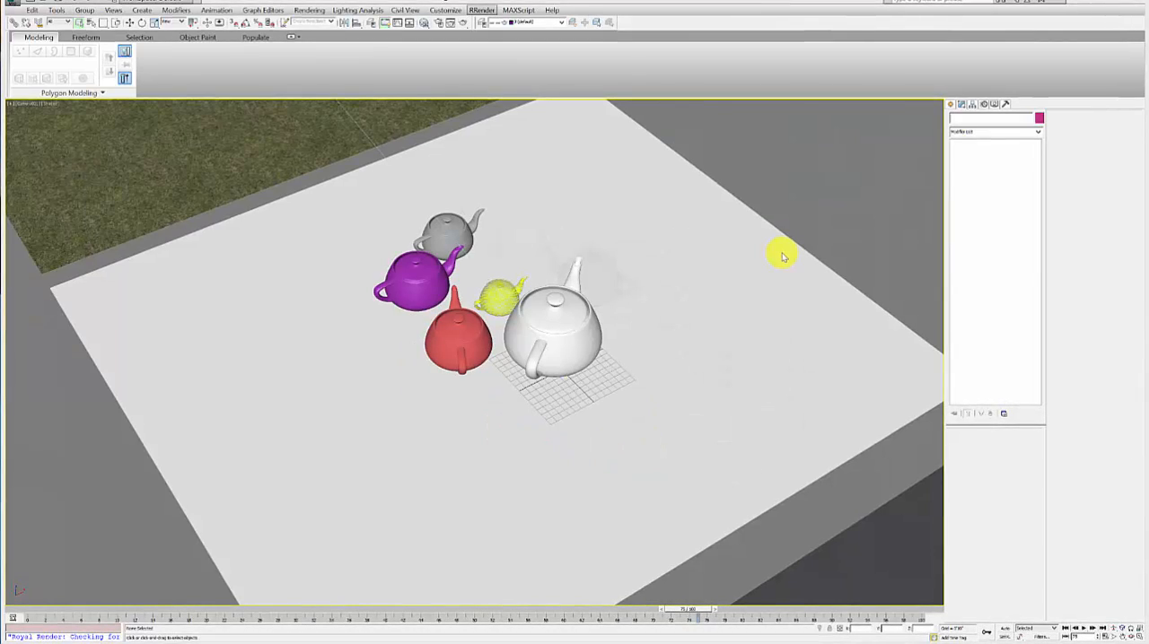
Step: Open the RRender submitter for the scene and enable only the Camera001 layer
key("alt+r")
key("Return")
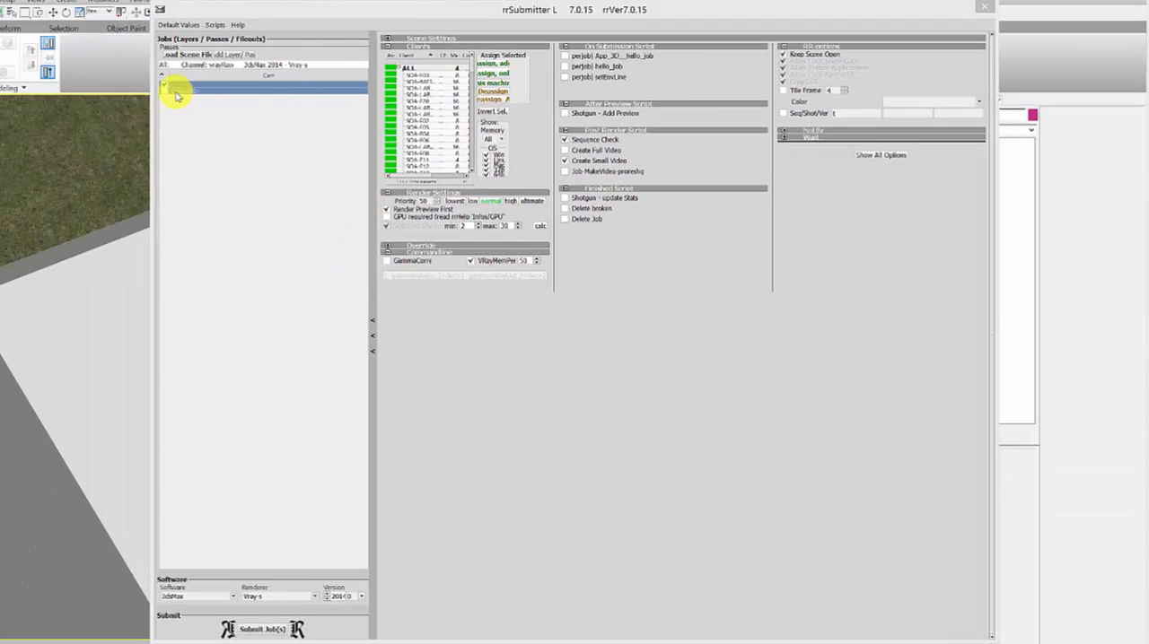
left_click(164, 88)
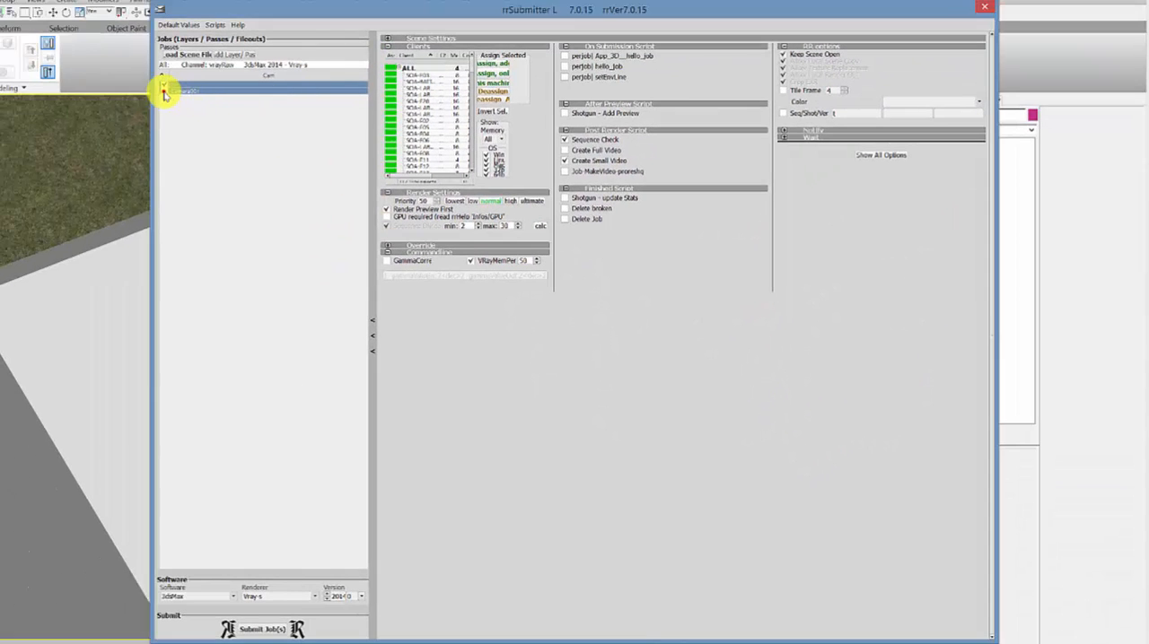
left_click(164, 90)
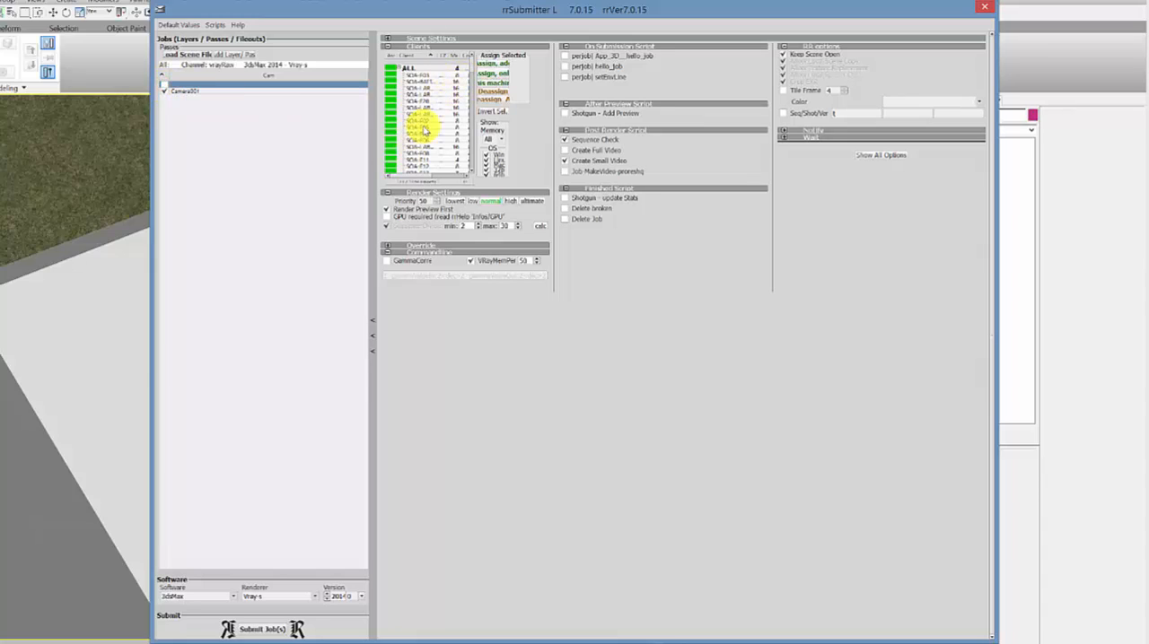
Step: Filter the render client list by memory to the 16 option
left_click(497, 140)
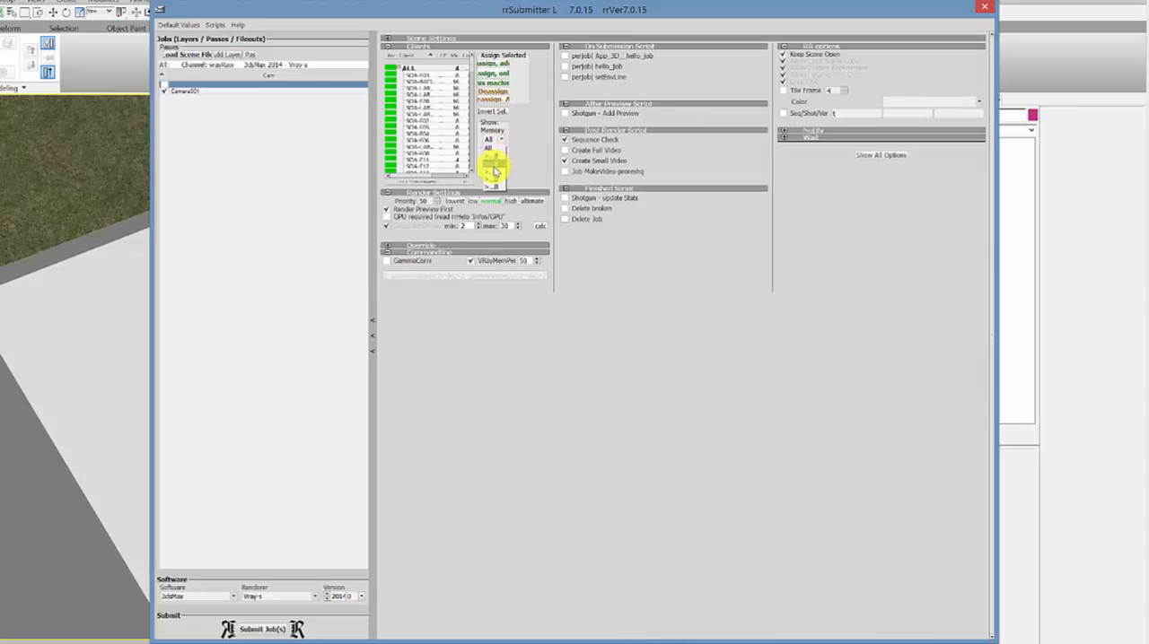
left_click(494, 172)
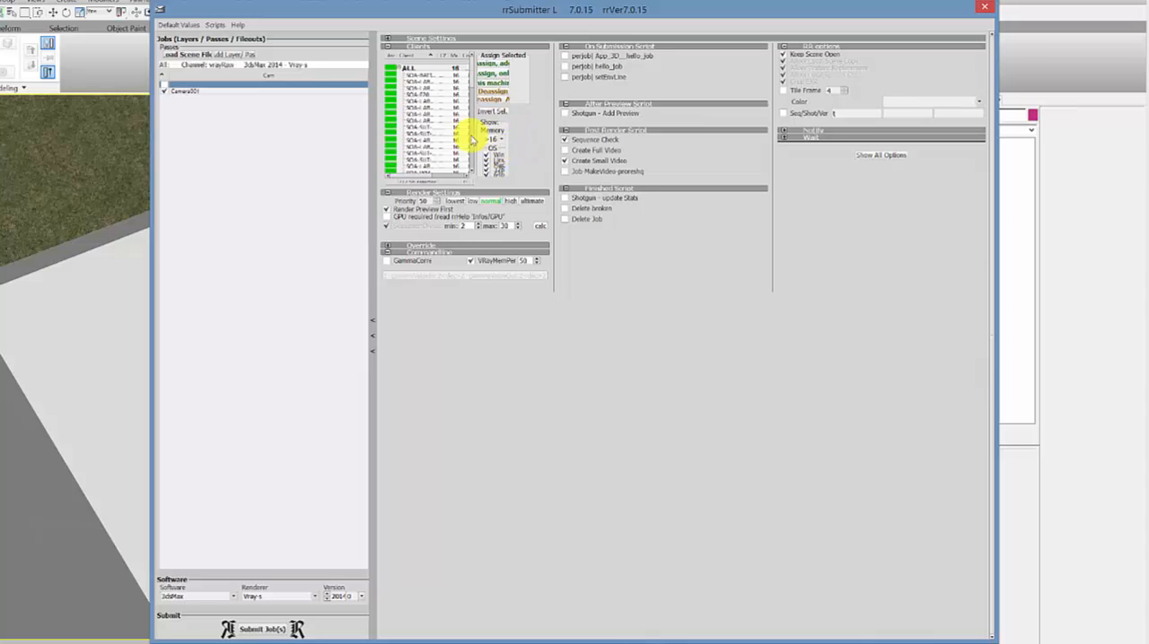
Step: Examine the filtered render client list and expand the job's scene settings to check the frame range and output
left_click(422, 111)
scroll(420, 101, "down", 5)
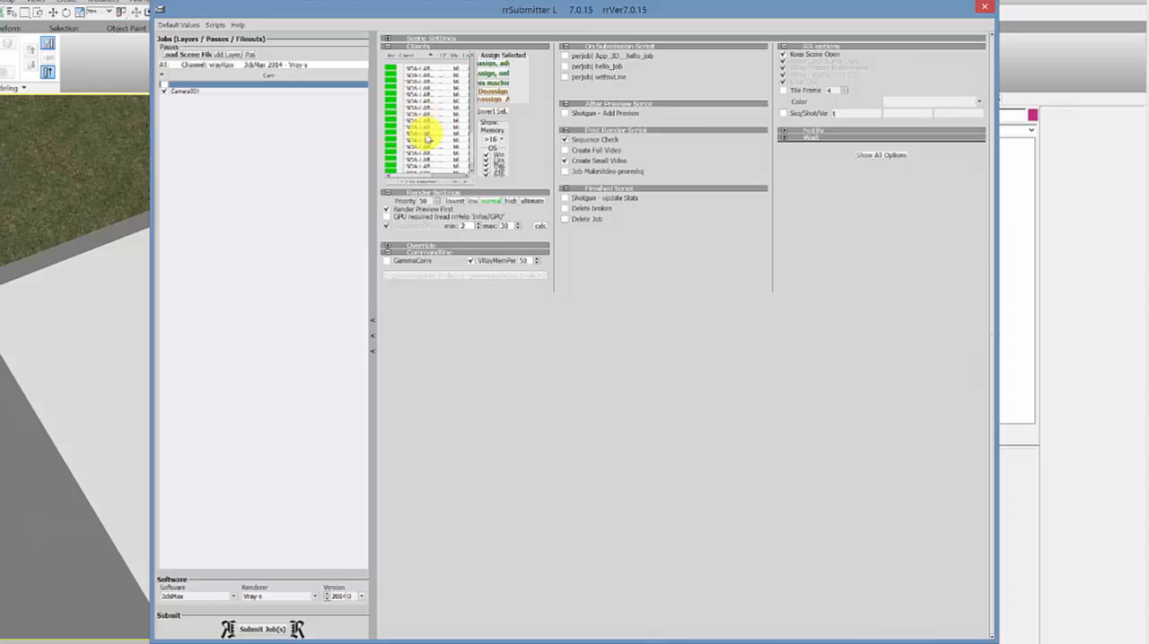
scroll(428, 139, "up", 5)
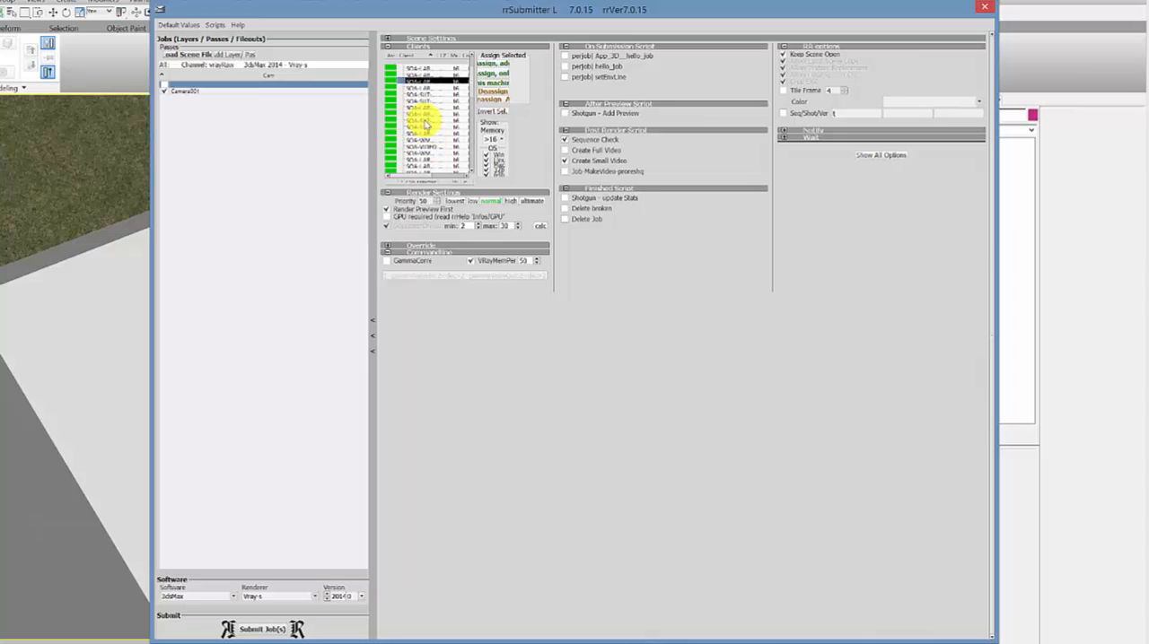
scroll(425, 135, "up", 2)
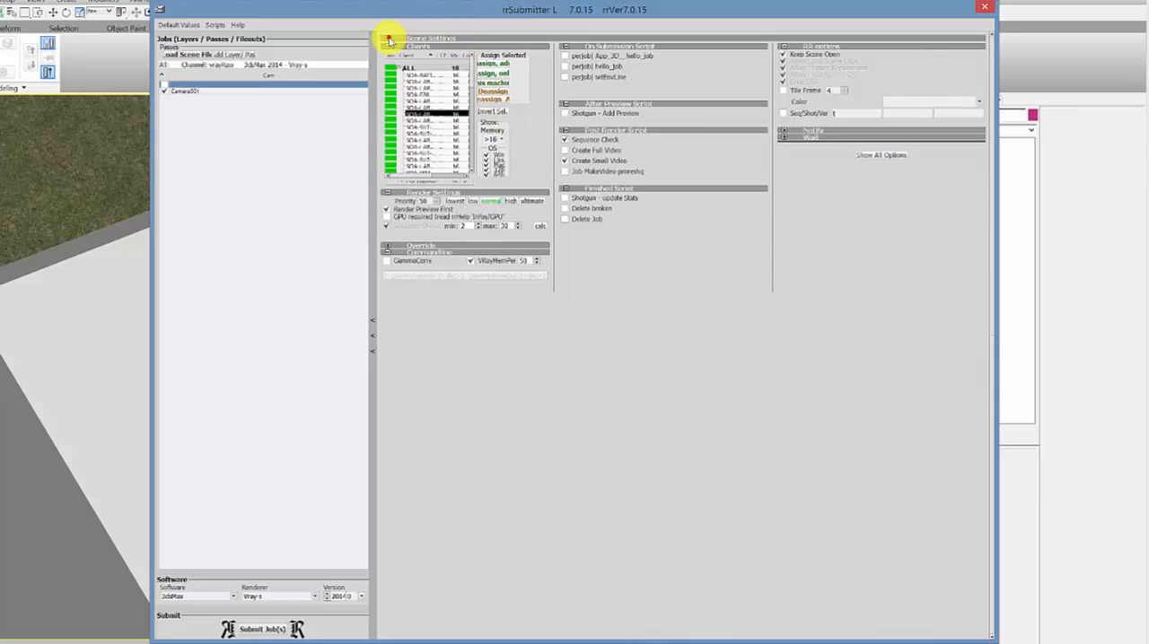
left_click(388, 39)
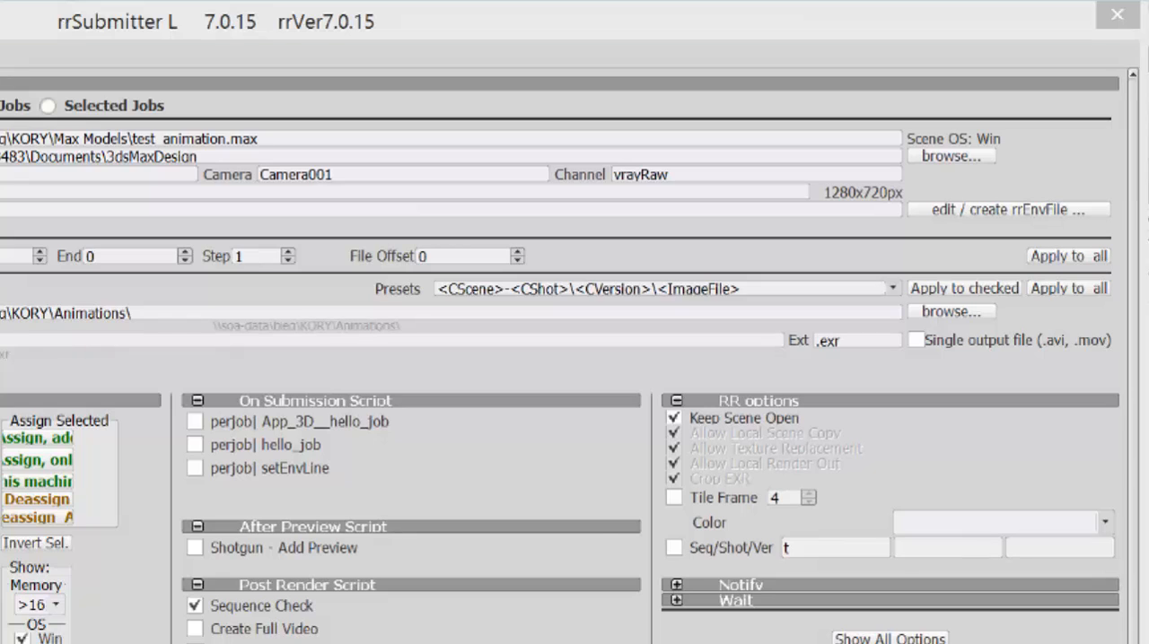
Step: Return to 3ds Max and set the render time output to Active Time Segment with every Nth frame at 5
key("alt+Tab")
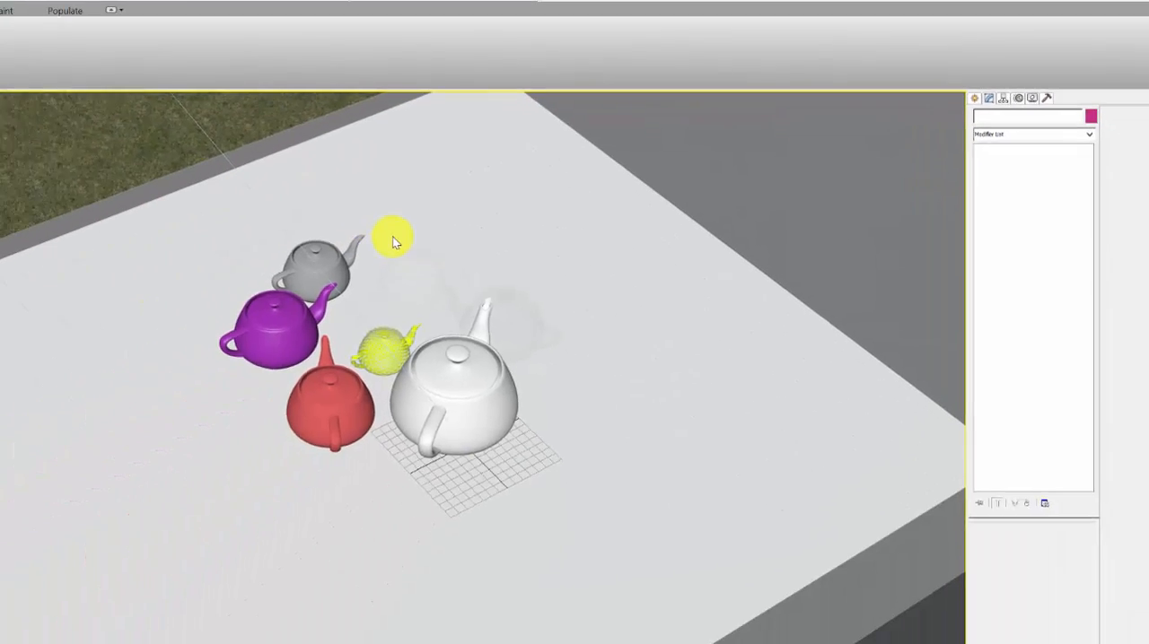
key("F10")
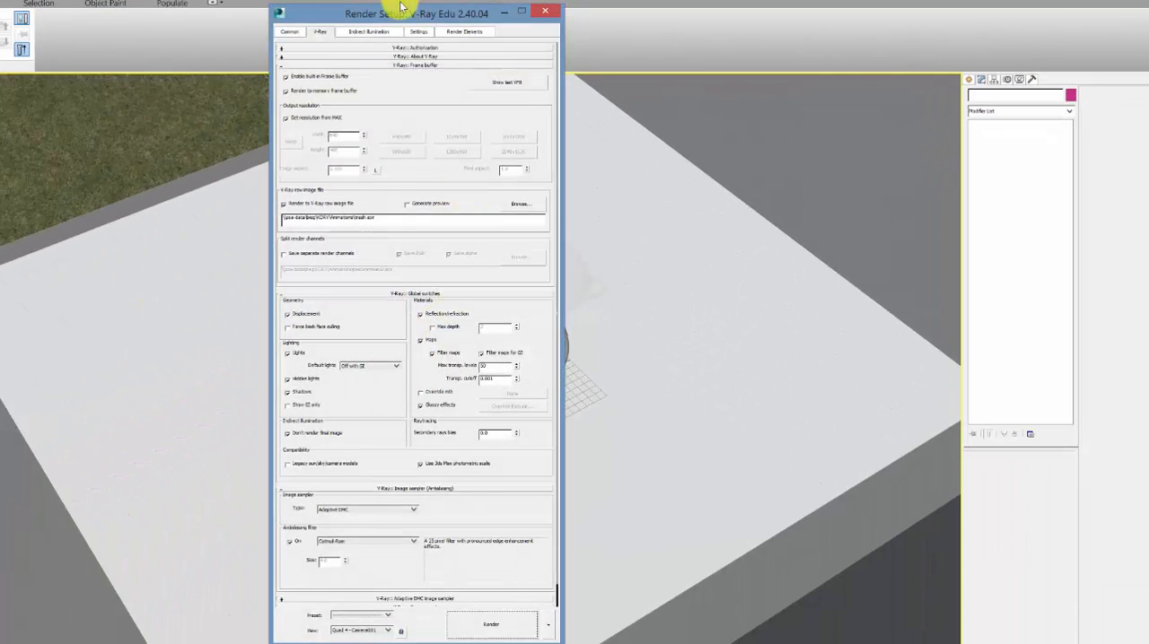
left_click_drag(401, 7, 560, 4)
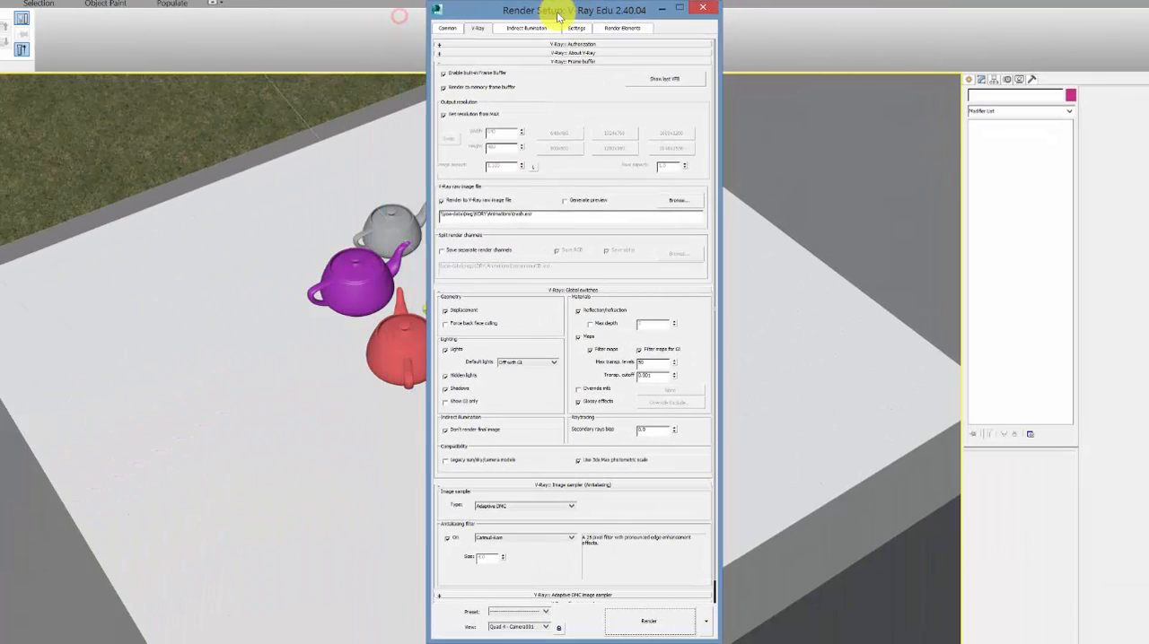
left_click(451, 31)
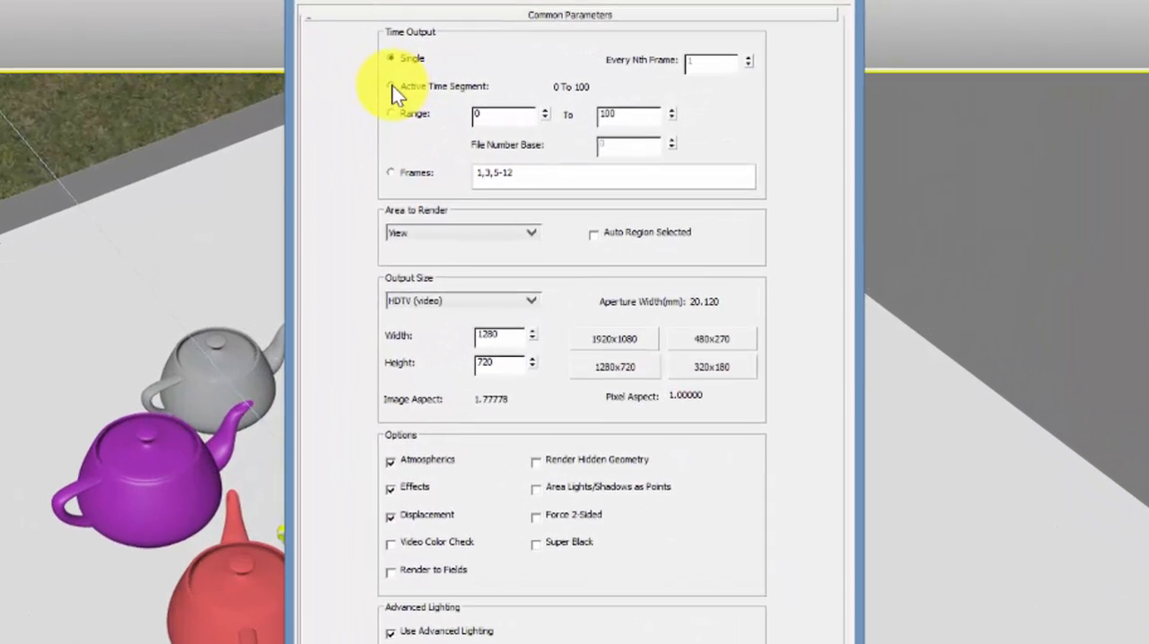
left_click(488, 82)
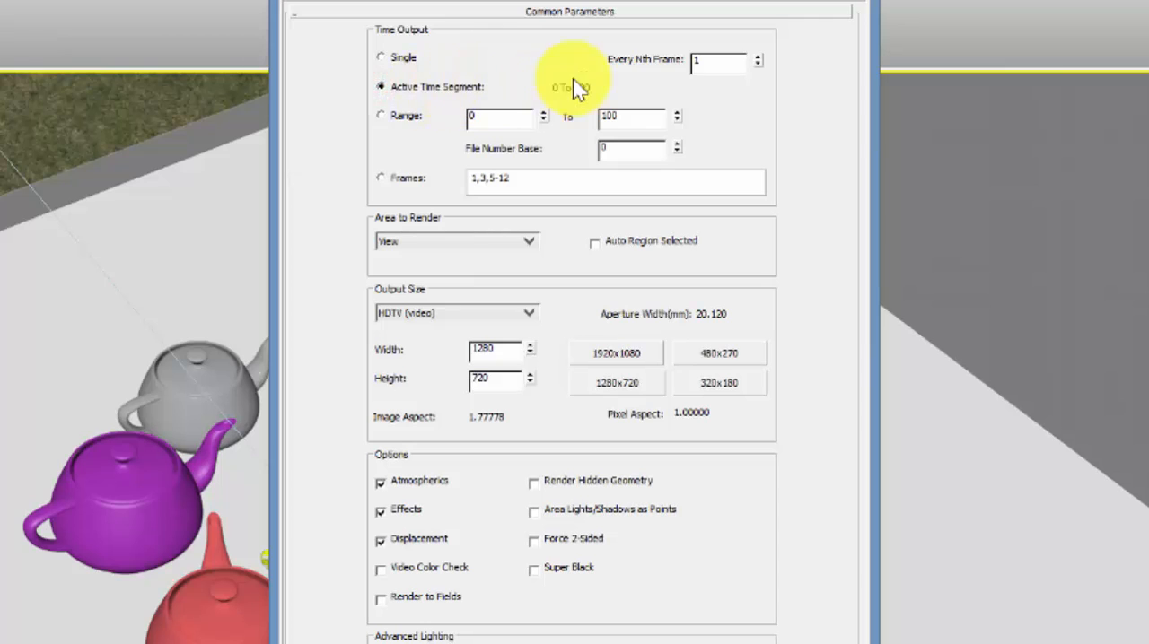
double_click(709, 60)
type("5")
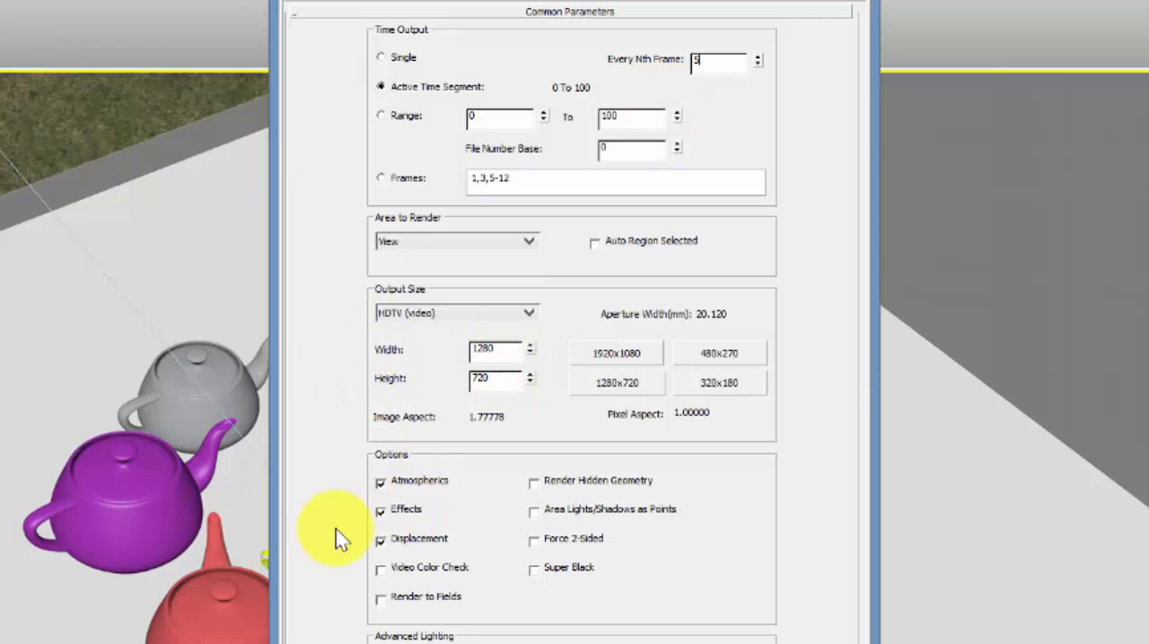
left_click(382, 2)
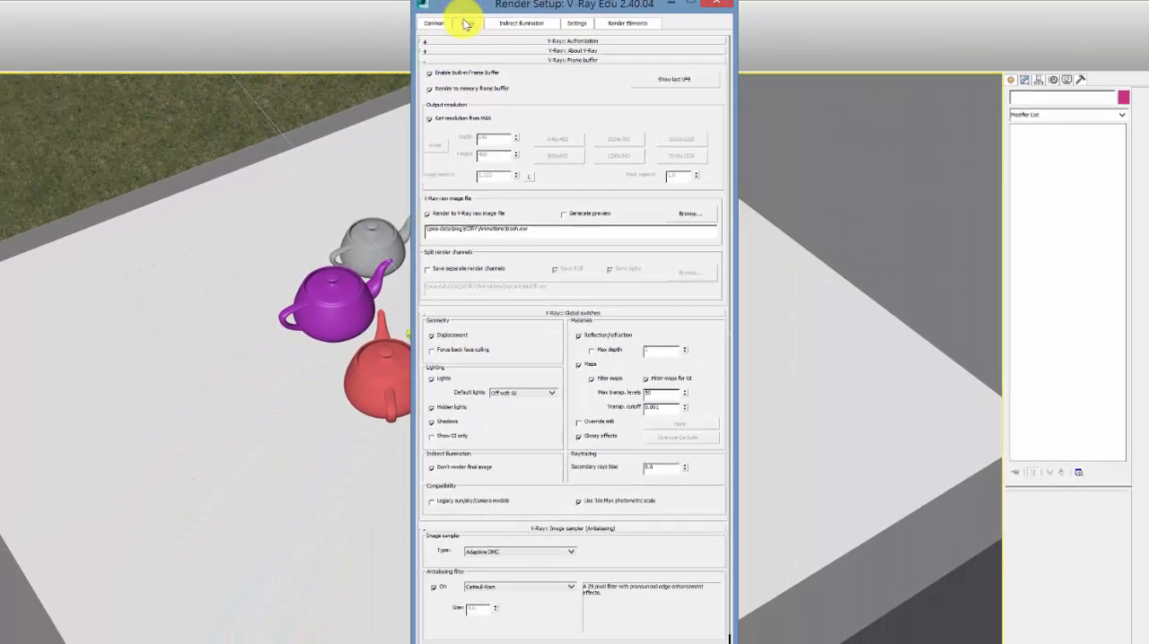
left_click(448, 27)
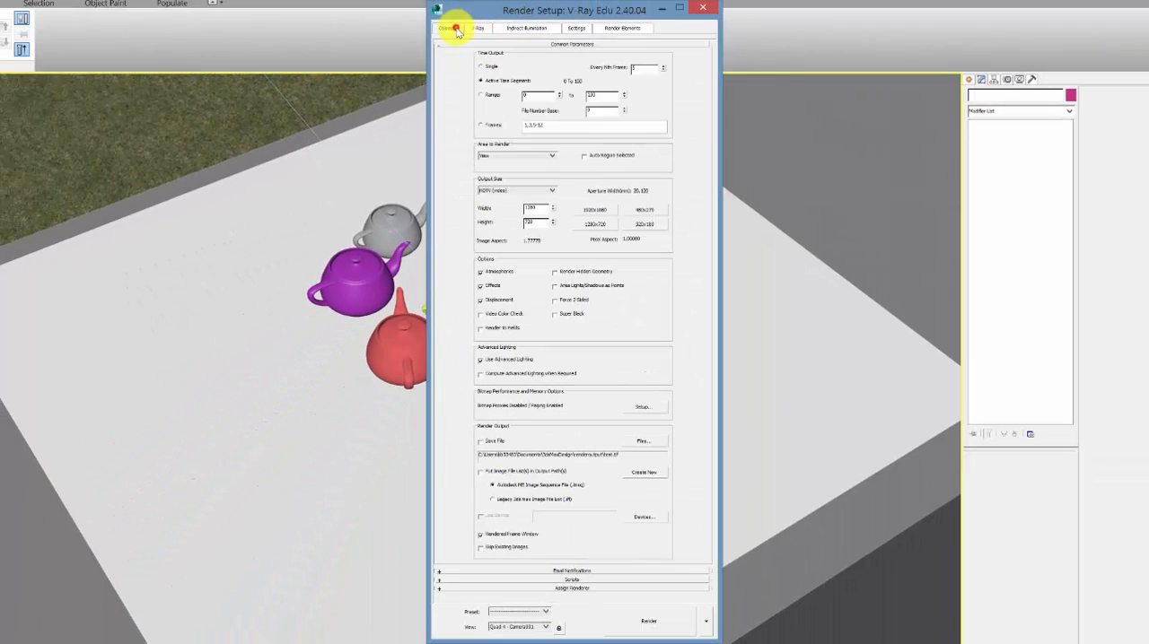
Step: Set the primary bounces GI engine to Irradiance map with the Medium - animation preset
left_click(510, 27)
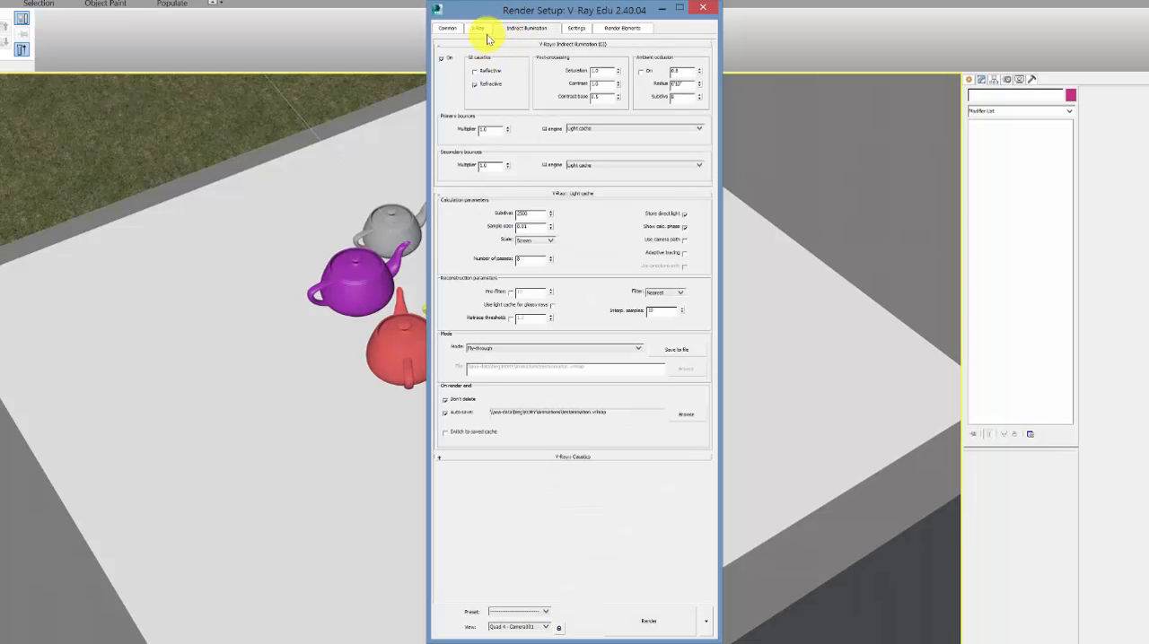
left_click(480, 29)
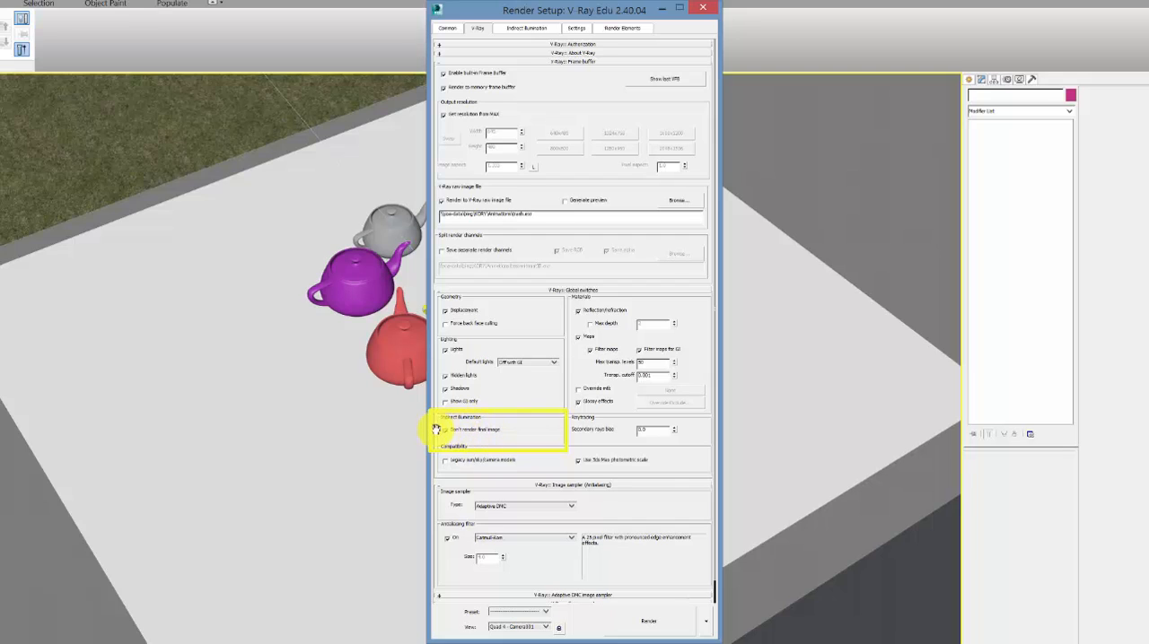
left_click(511, 28)
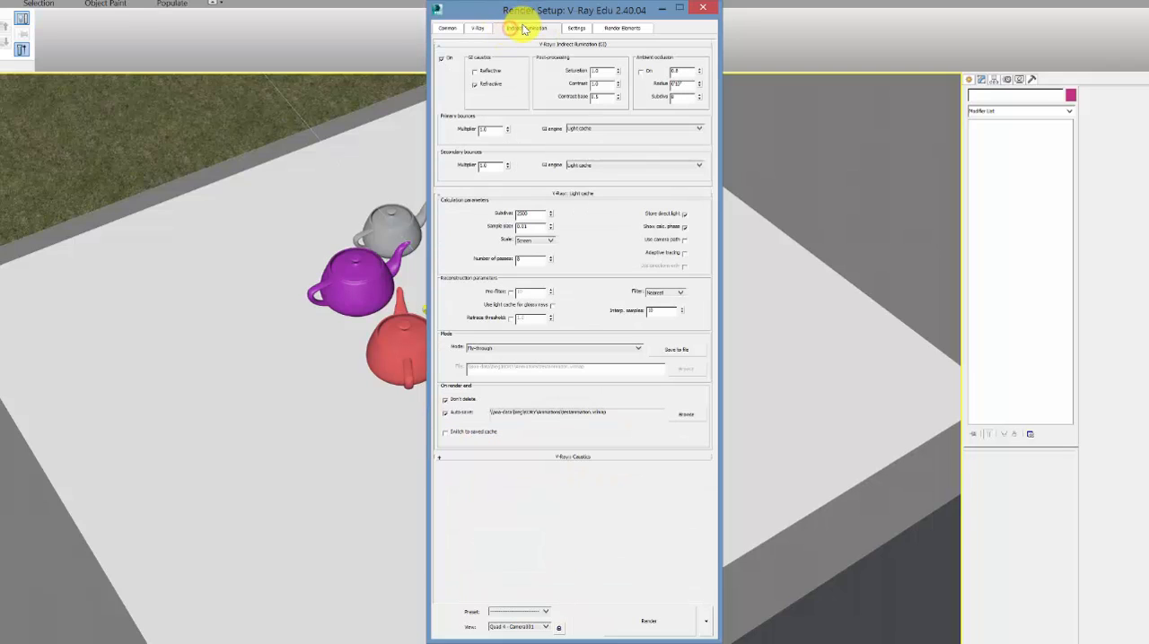
left_click(598, 131)
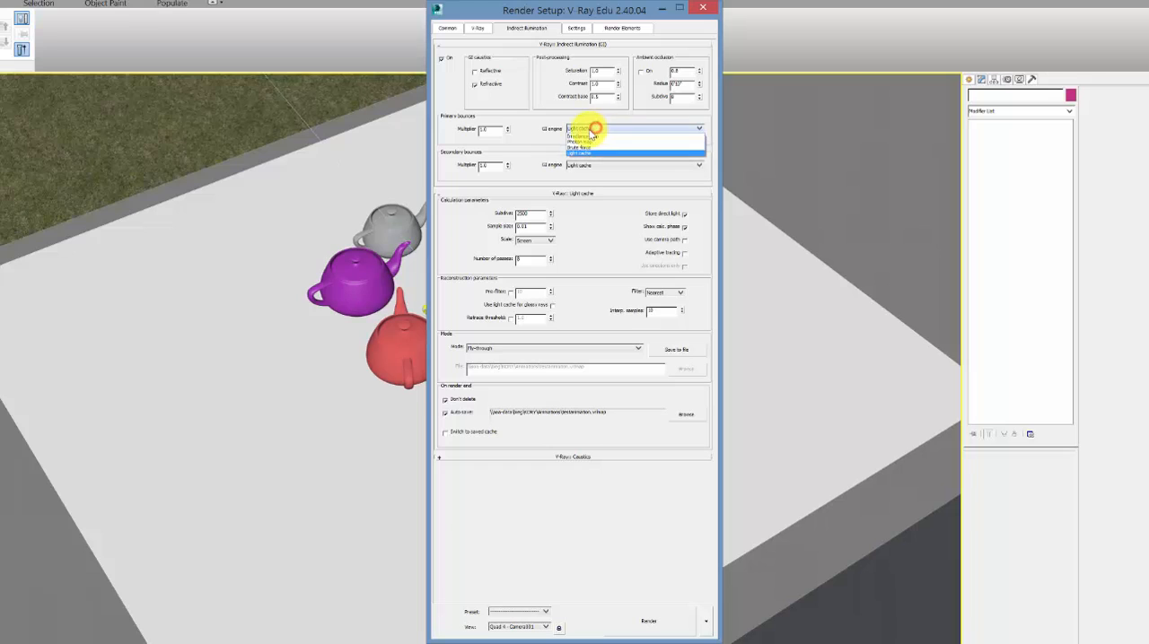
left_click(587, 136)
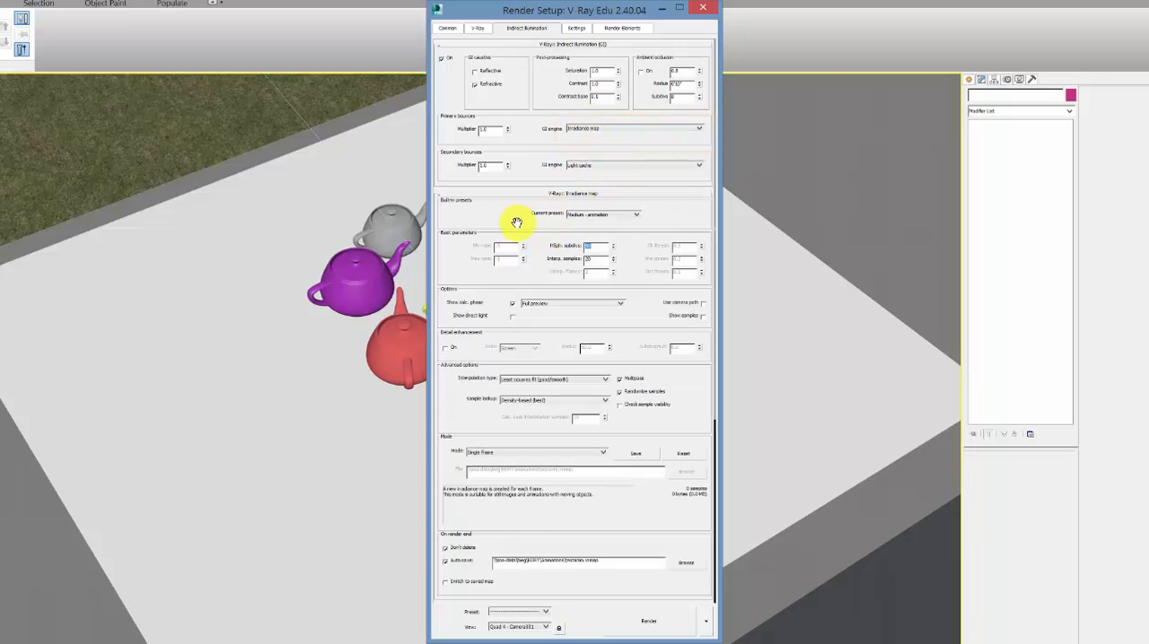
left_click_drag(508, 222, 505, 159)
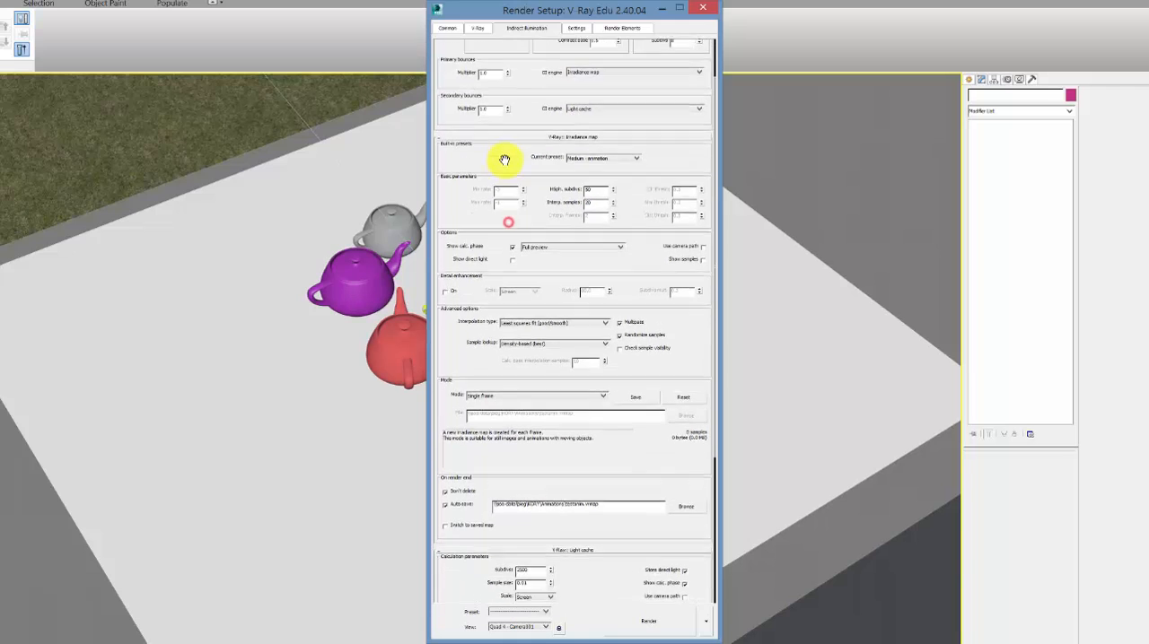
left_click(604, 151)
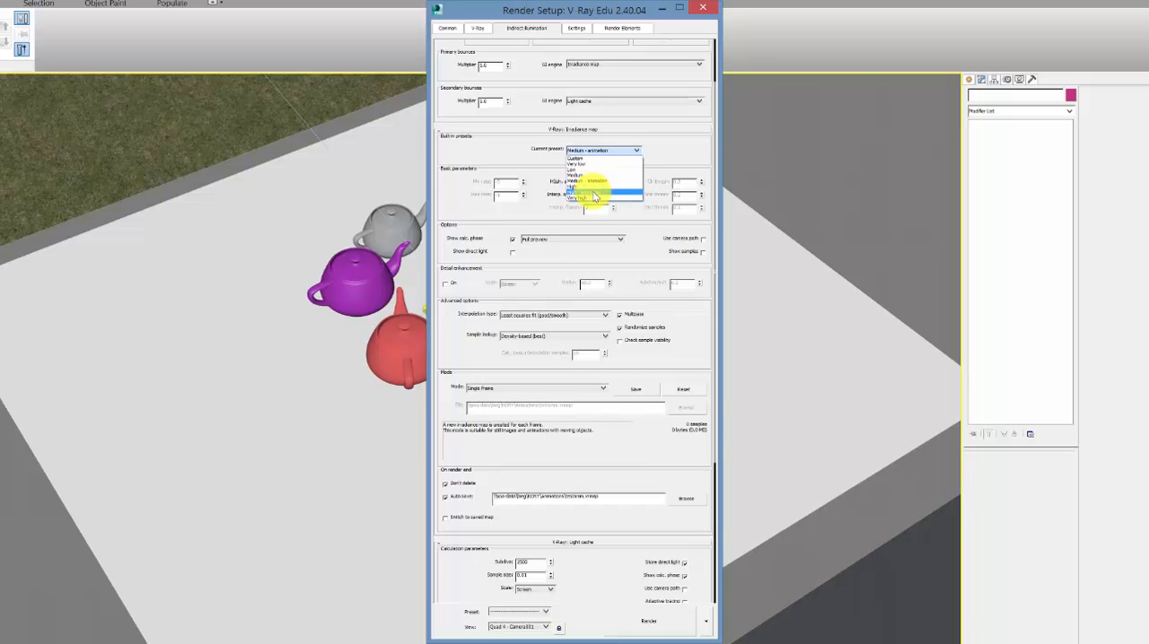
left_click(593, 182)
Step: Set the irradiance map mode to Multiframe incremental and check the auto-save location in the Animations folder
left_click_drag(502, 223, 476, 95)
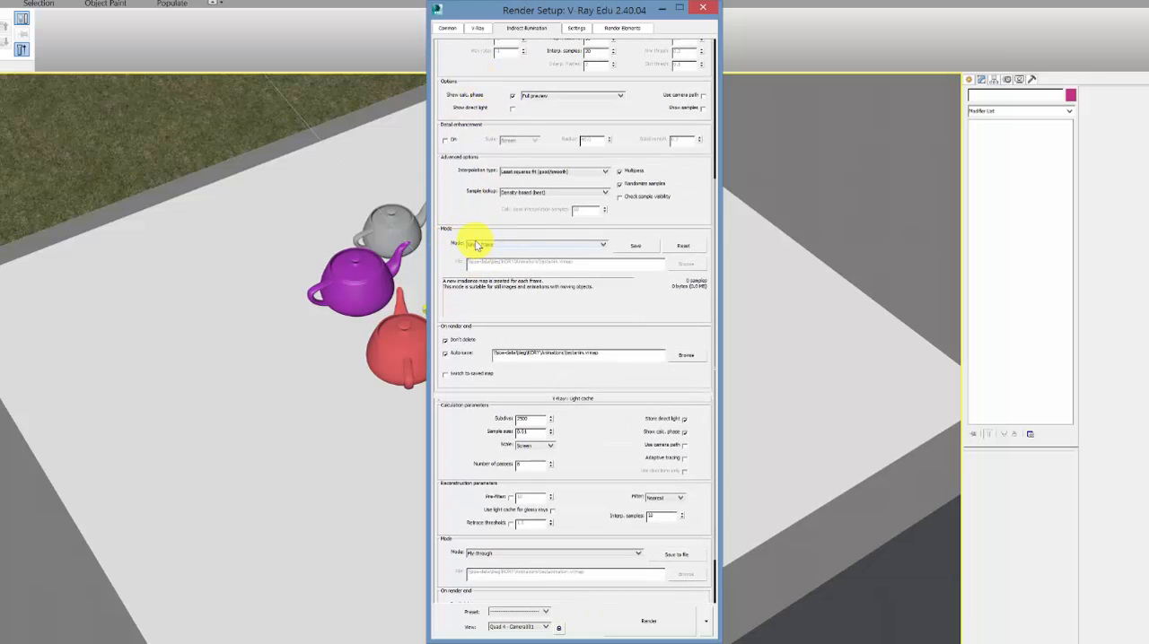
left_click(515, 250)
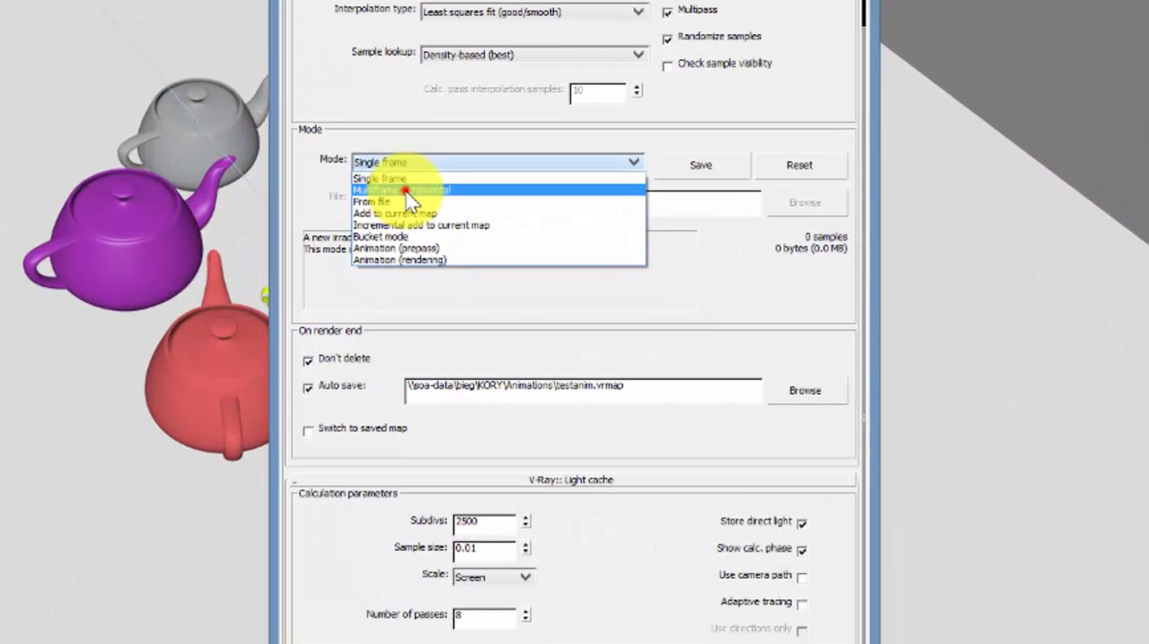
left_click(493, 259)
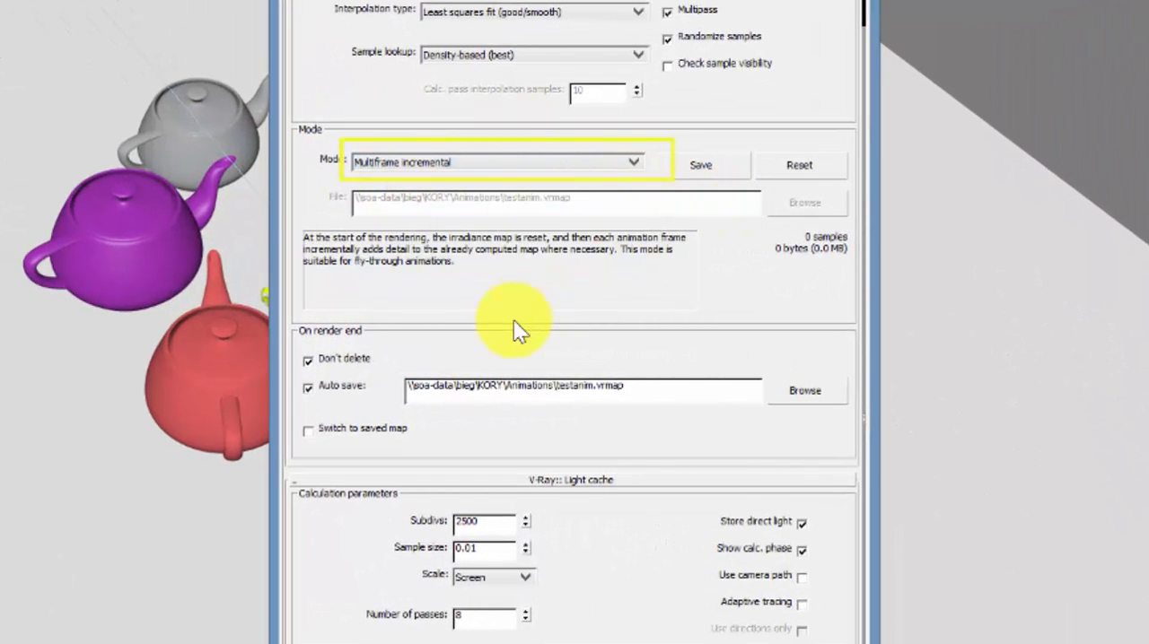
left_click_drag(515, 323, 523, 185)
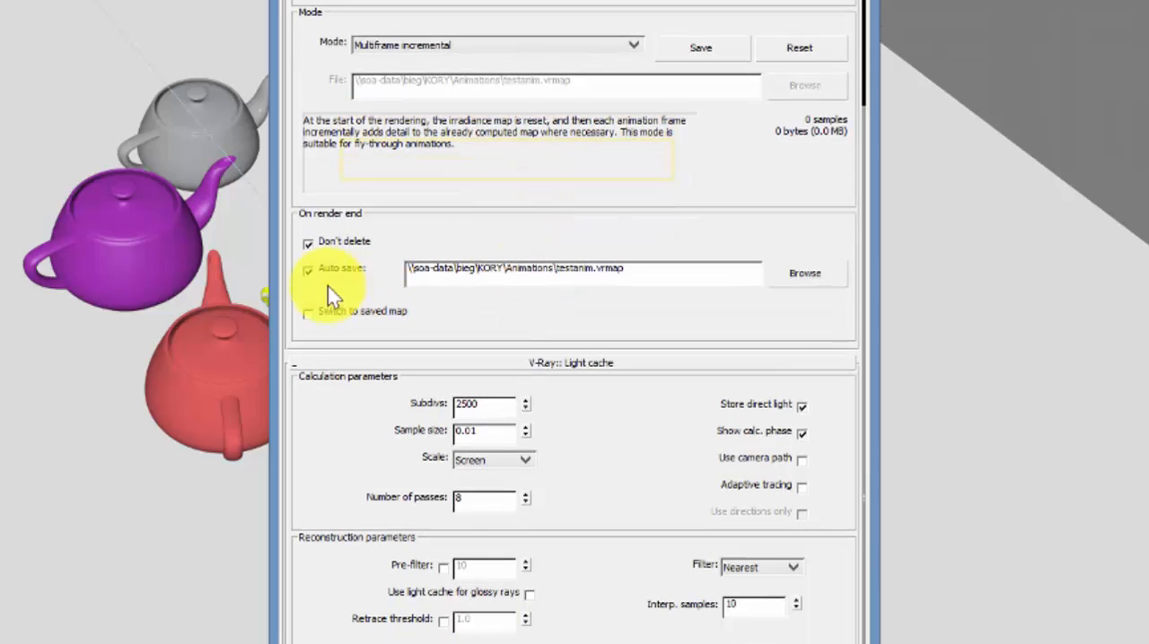
left_click(795, 269)
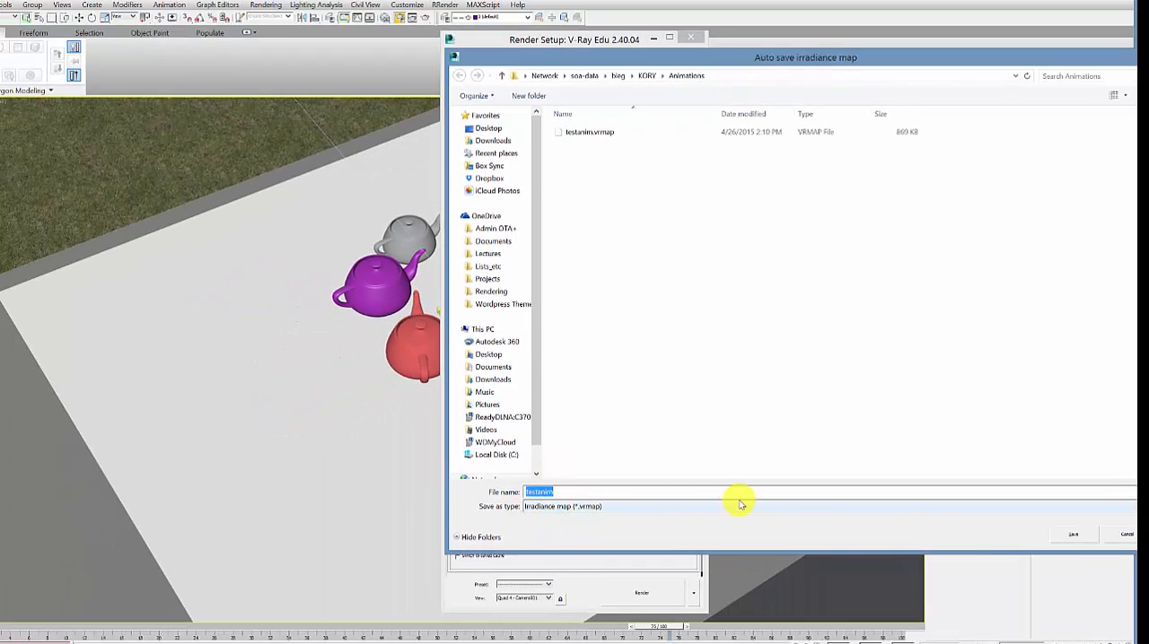
left_click(1123, 536)
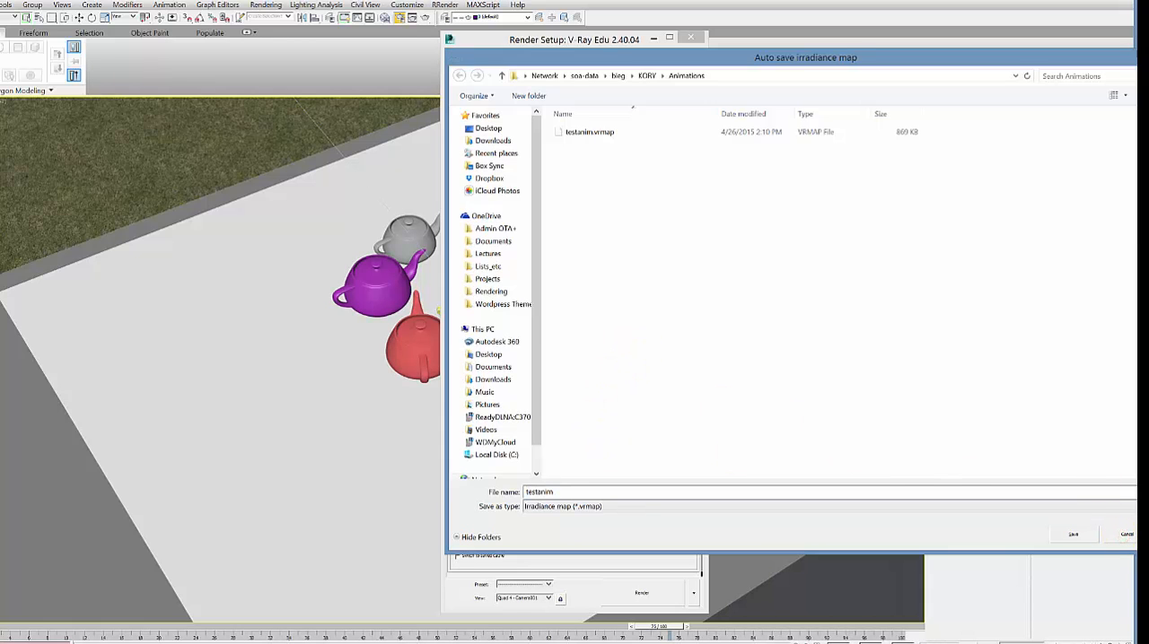
left_click(1126, 536)
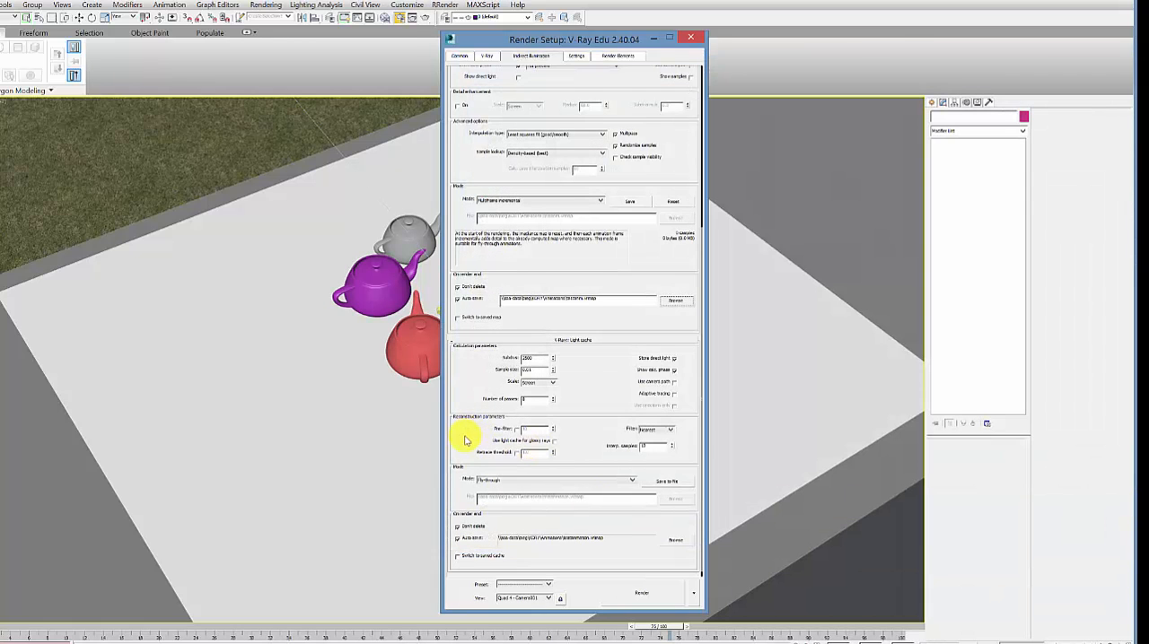
Step: Set the light cache mode to From file and load testanimation.vrlmap from the Animations folder
left_click_drag(465, 437, 465, 263)
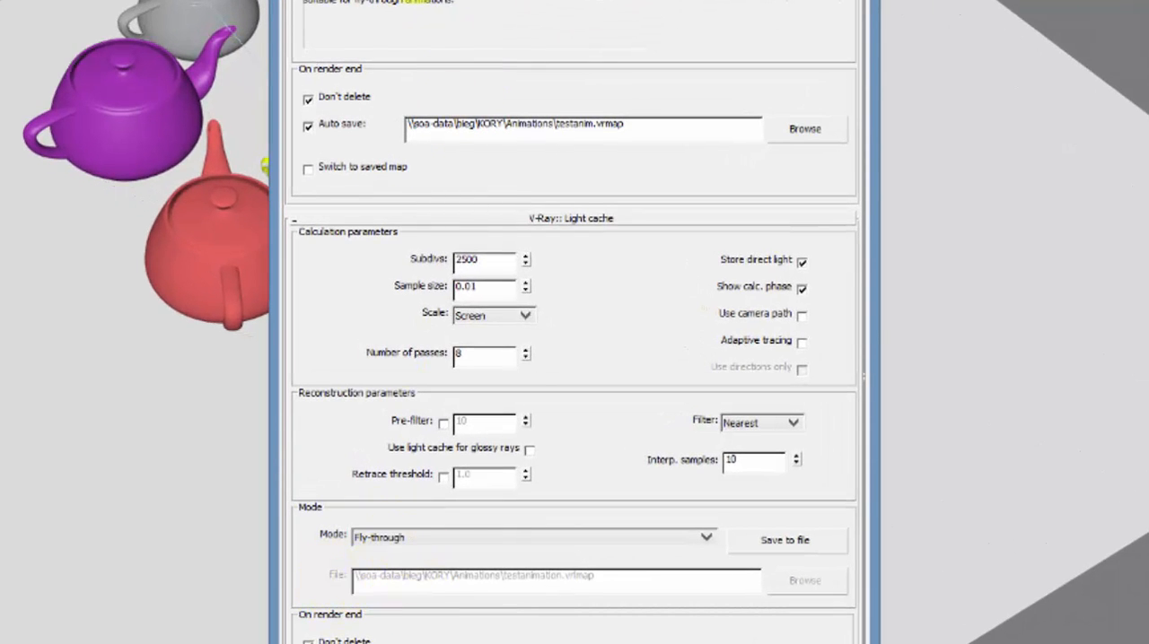
left_click(444, 539)
left_click(413, 577)
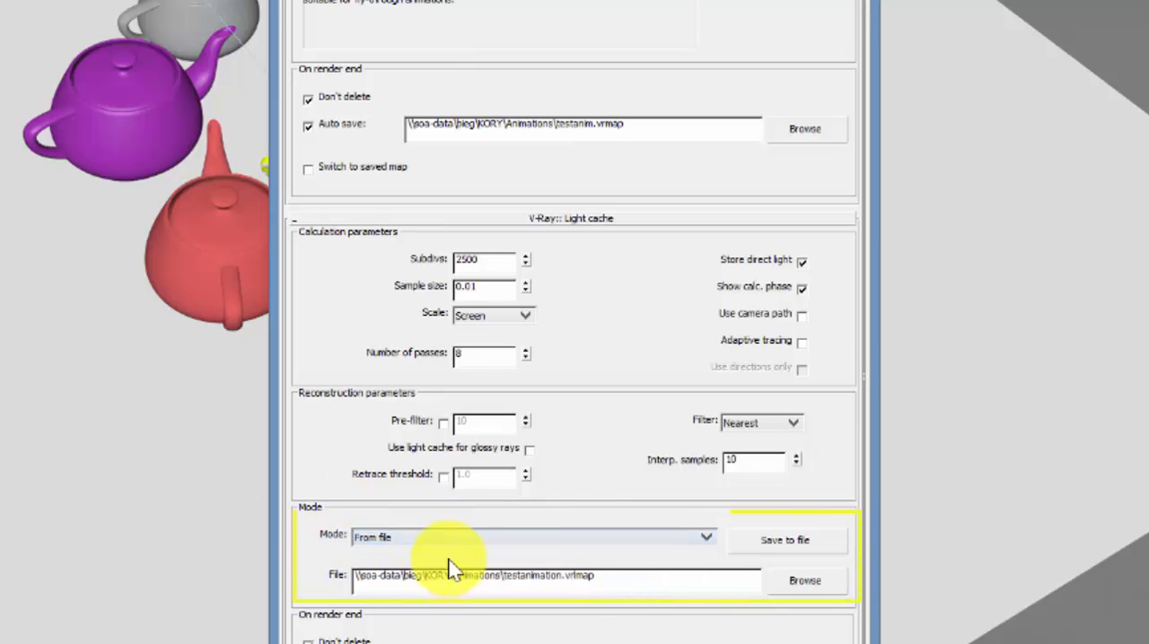
left_click(813, 577)
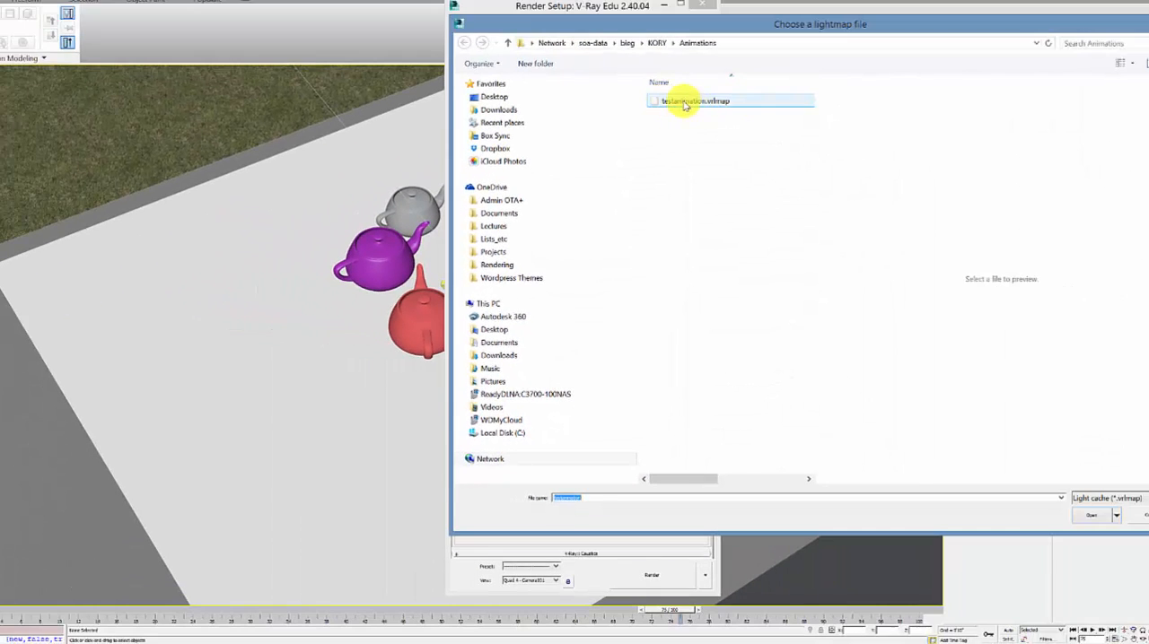
left_click(1090, 517)
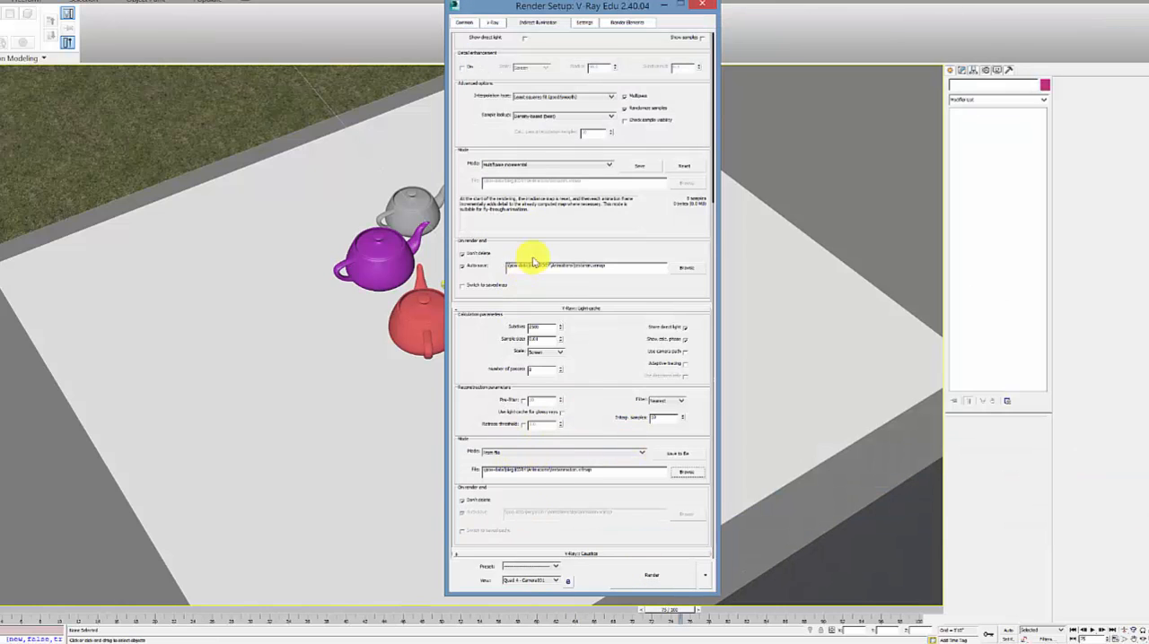
Step: Review the irradiance map preset and the V-Ray sampler and system settings, and close the render setup
scroll(582, 247, "up", 5)
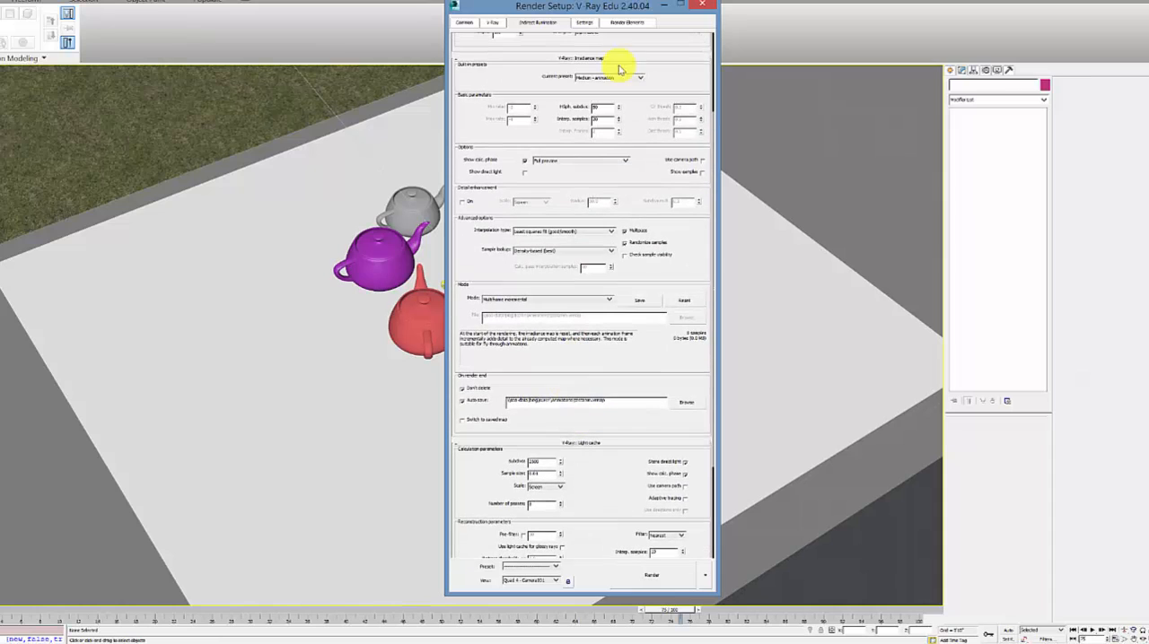
left_click(583, 23)
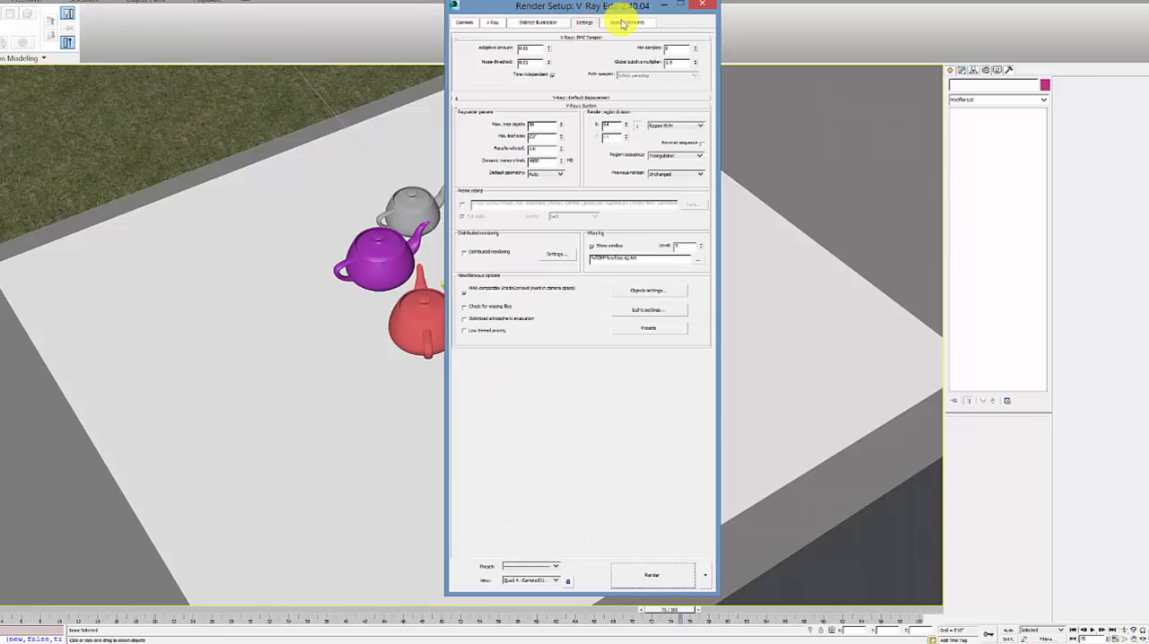
left_click(705, 6)
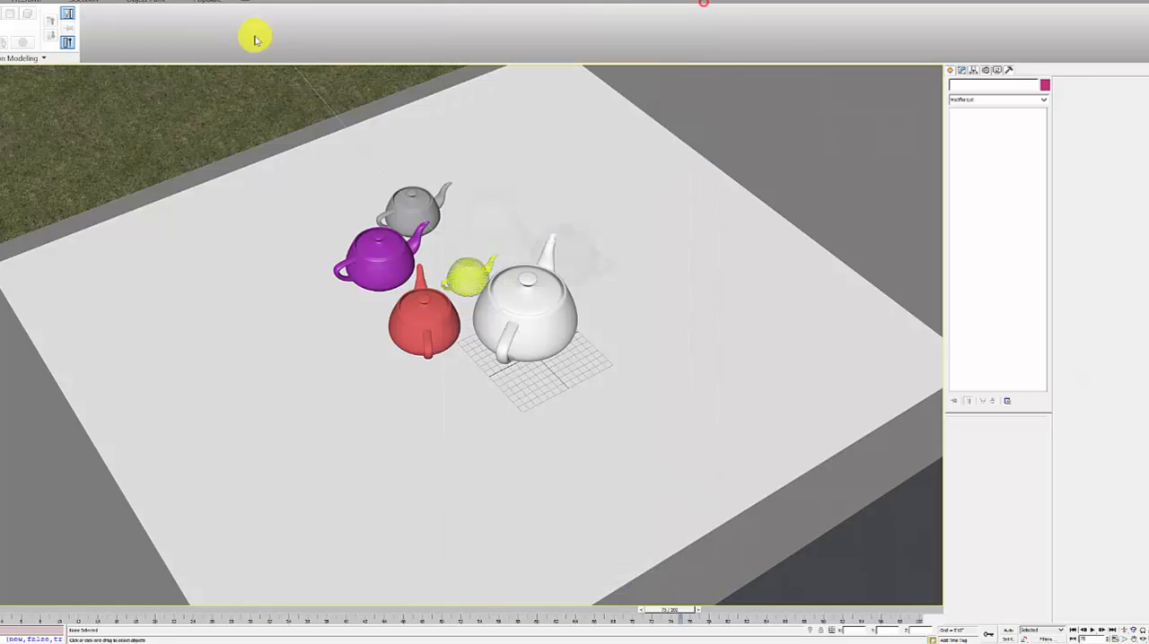
left_click(9, 3)
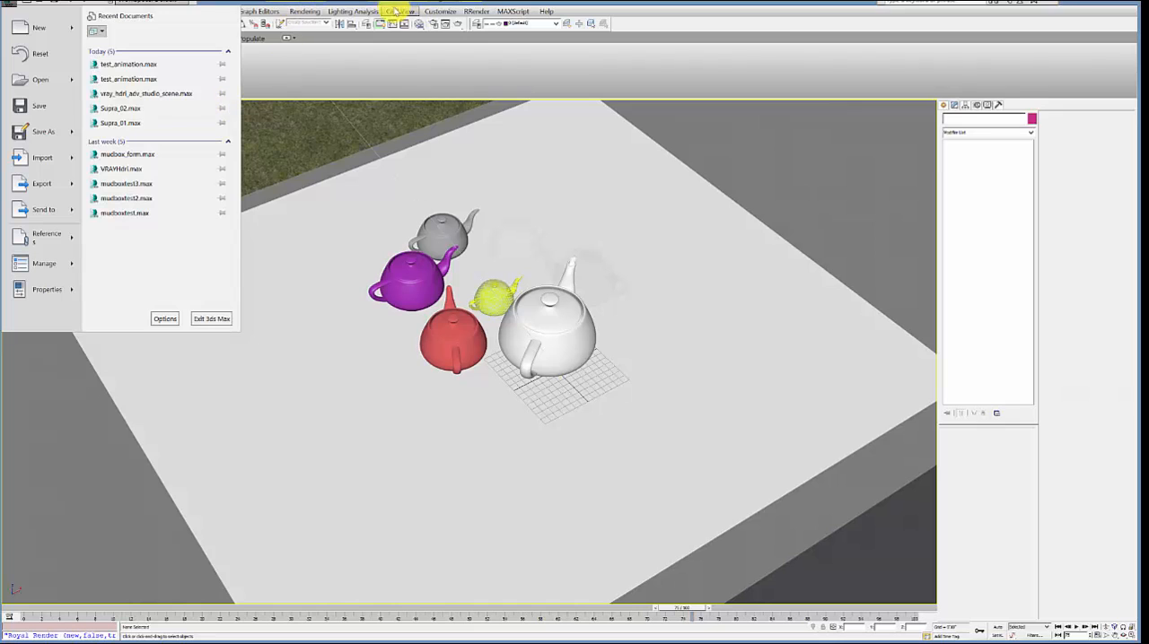
left_click(384, 3)
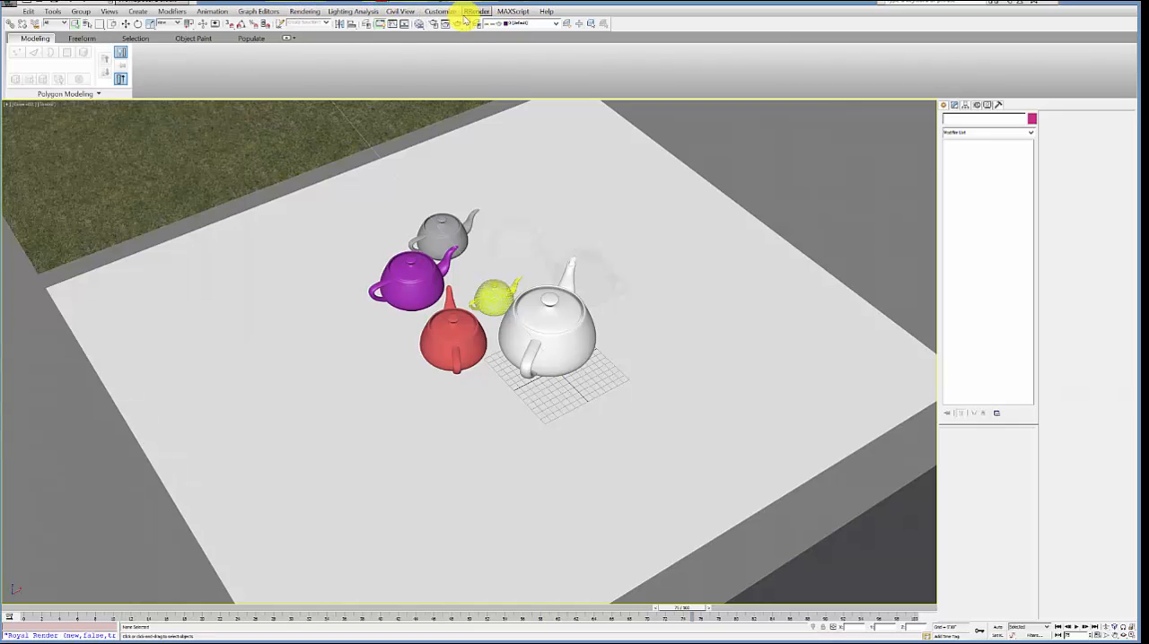
Step: Save the scene changes and open the Royal Render submitter for the V-Ray scene
left_click(475, 11)
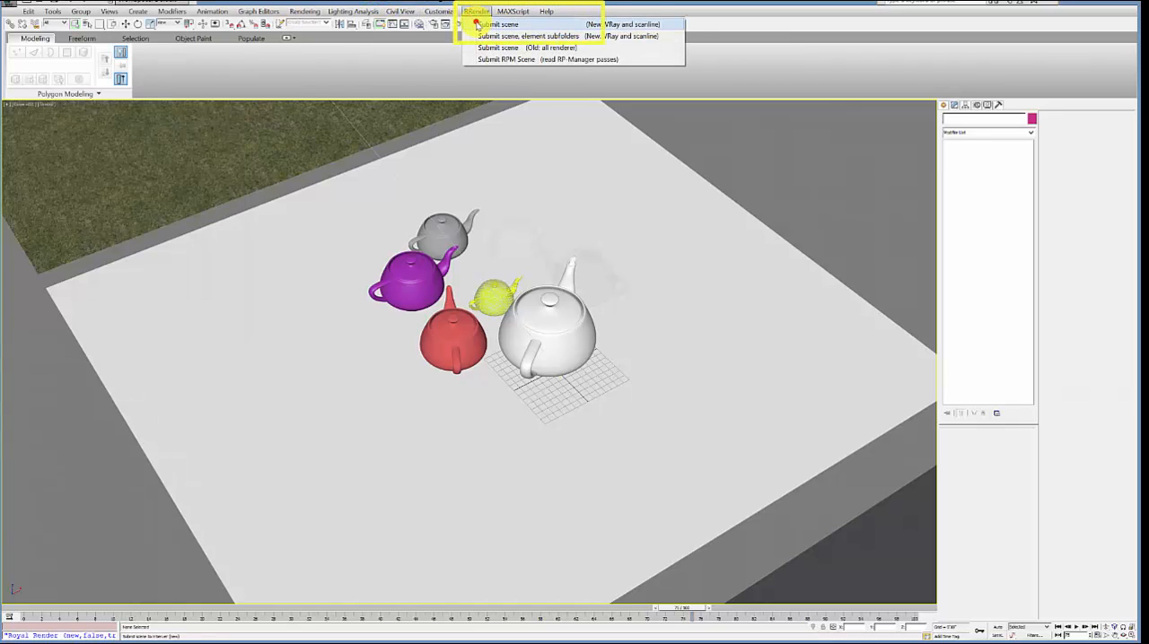
left_click(499, 24)
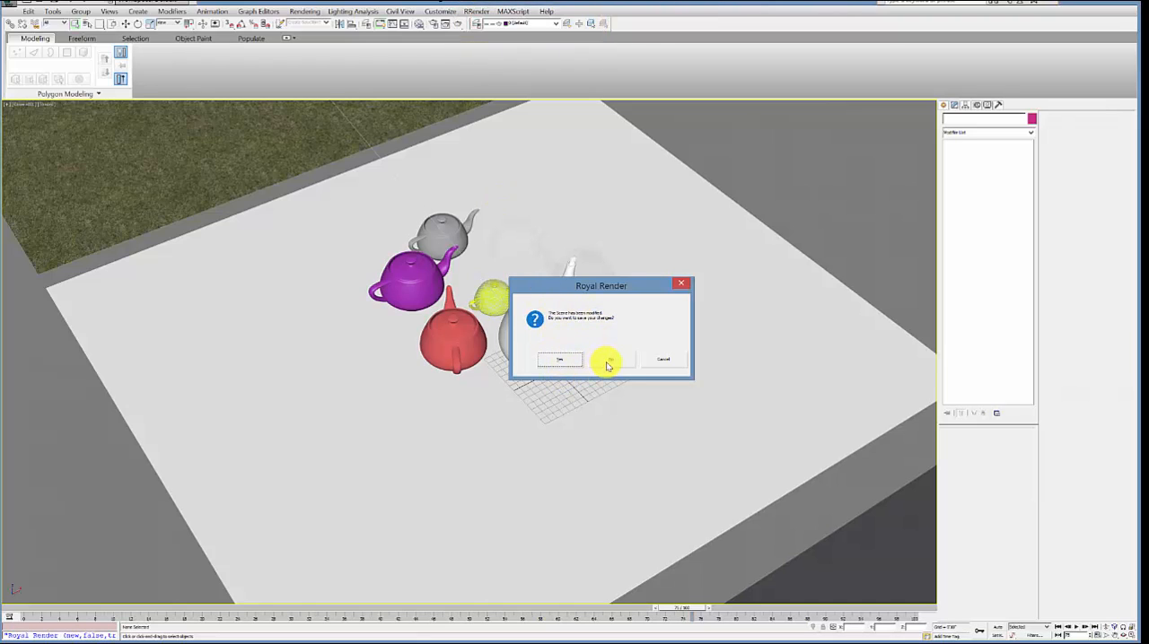
left_click(562, 361)
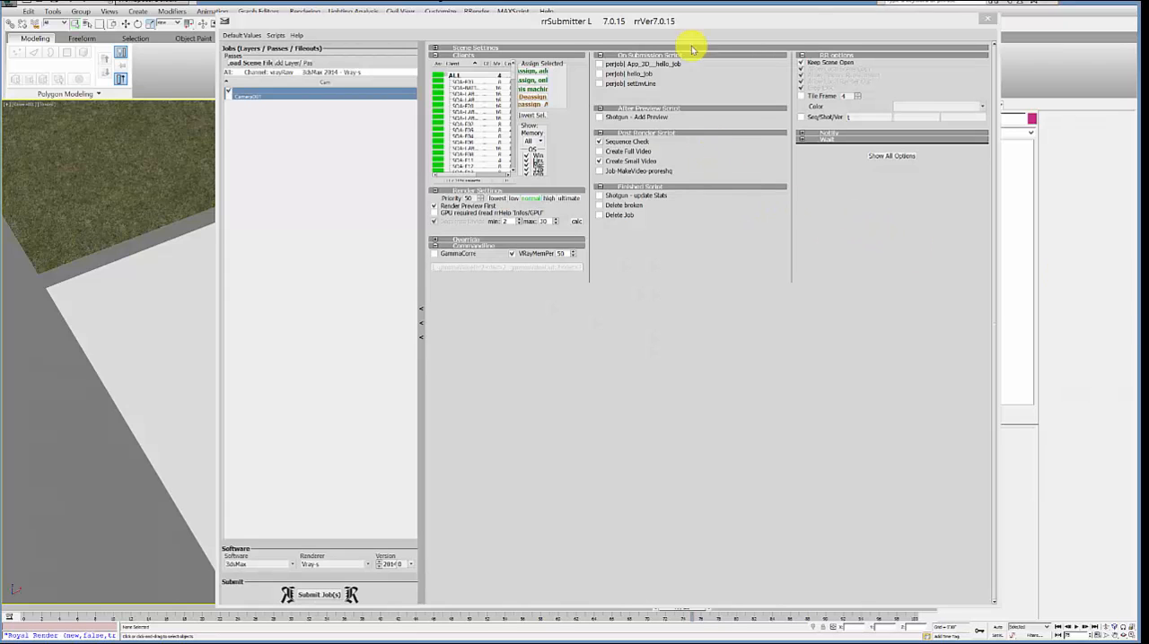
left_click_drag(648, 23, 652, 13)
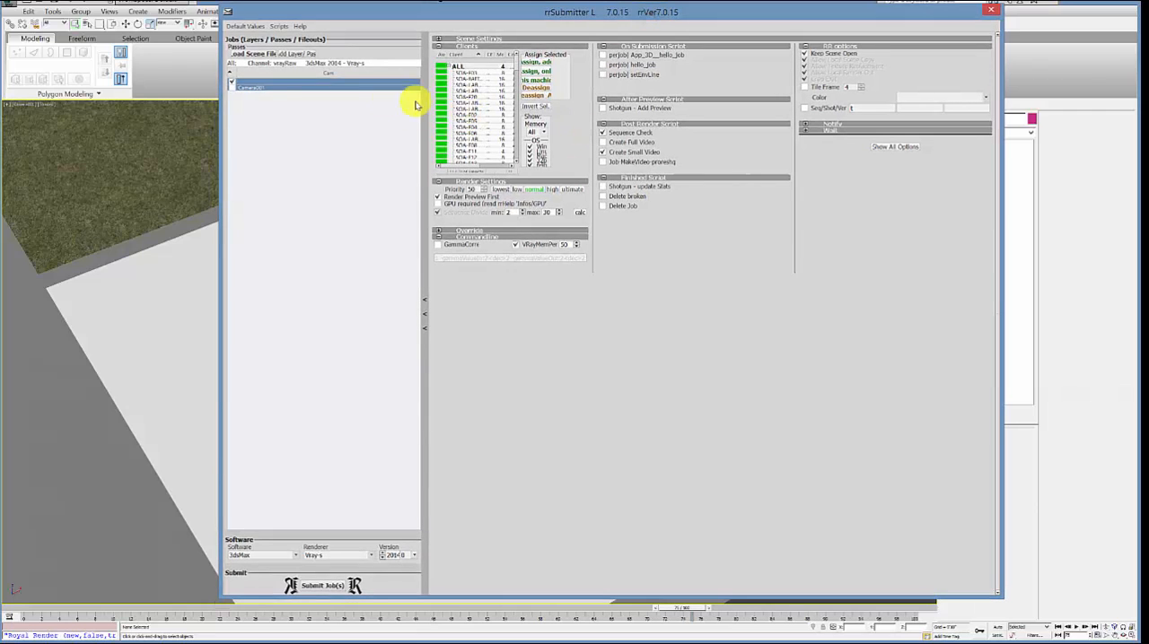
Step: Leave only the Camera001 job enabled, filter the render clients to memory >16, and close the submitter
left_click(232, 82)
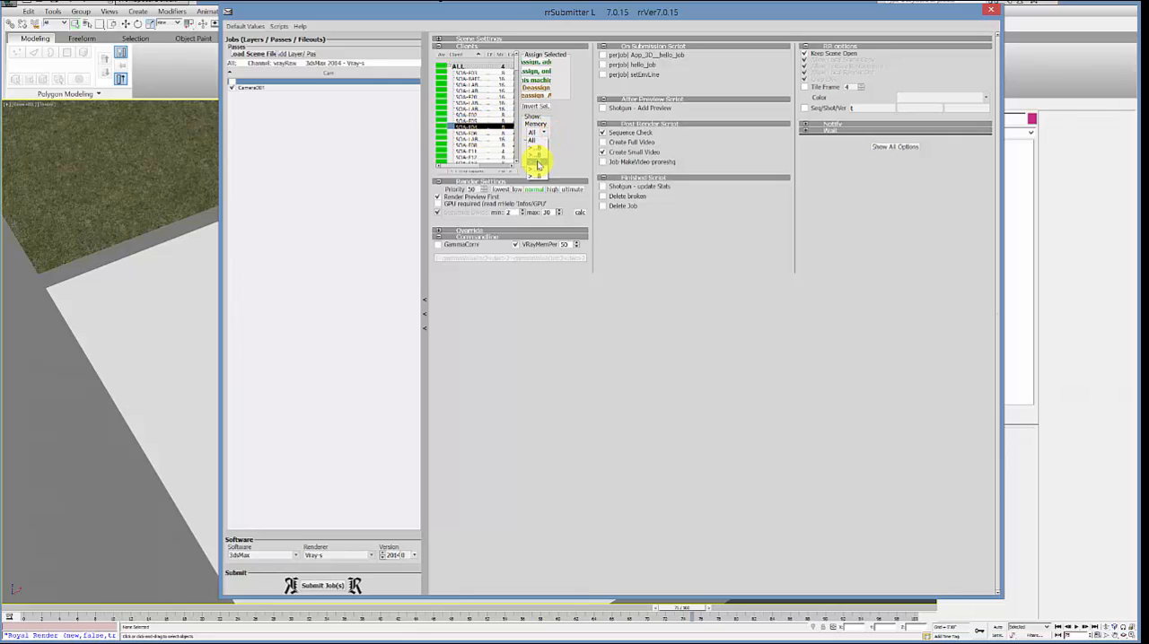
left_click(537, 164)
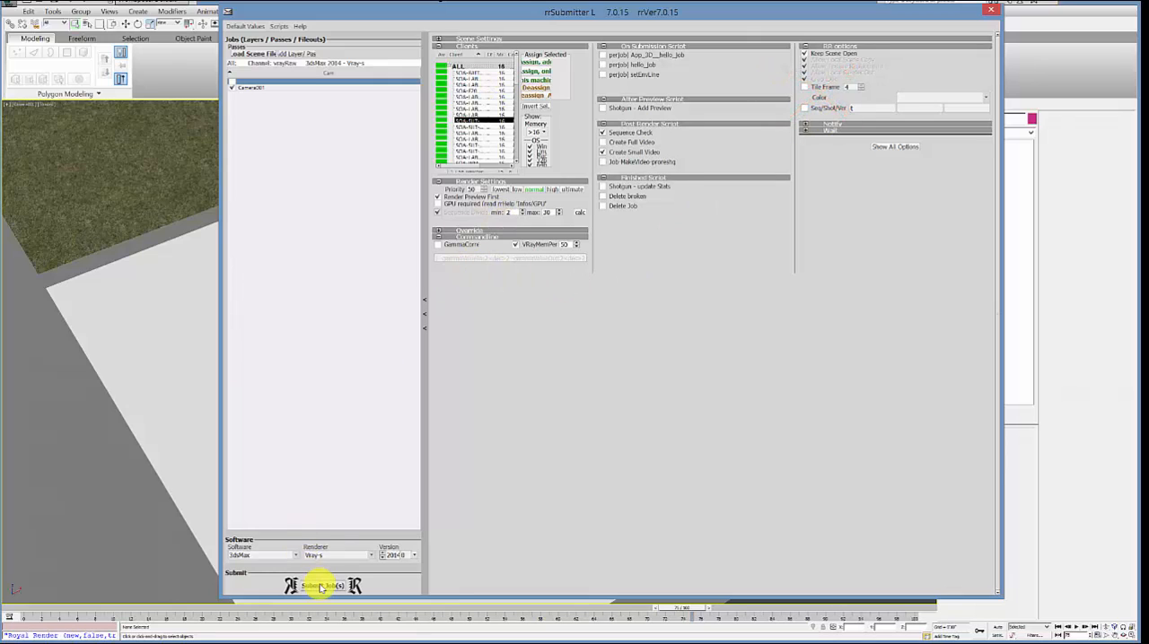
left_click(992, 12)
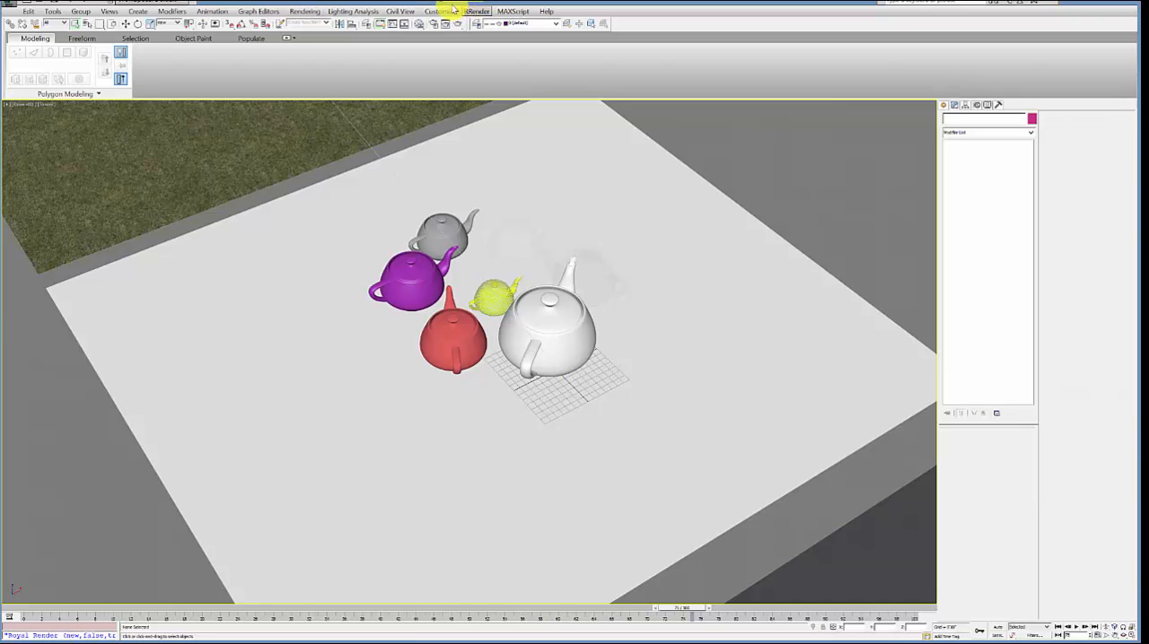
Step: Set the render setup's time output to every 1 frame for the active time segment
left_click(306, 11)
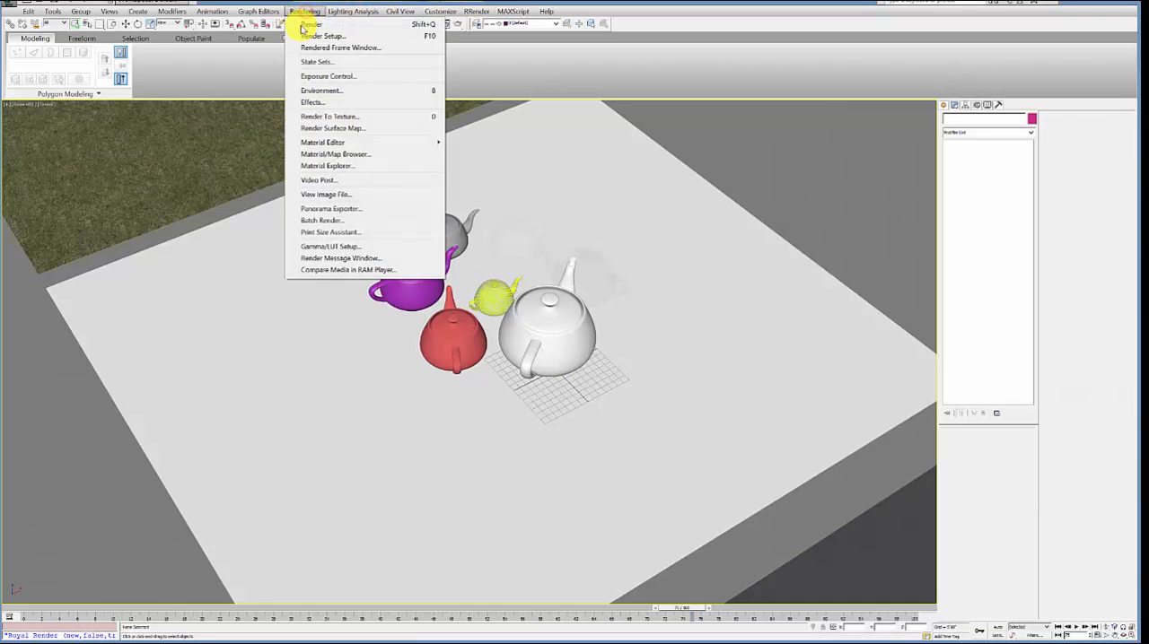
left_click(310, 38)
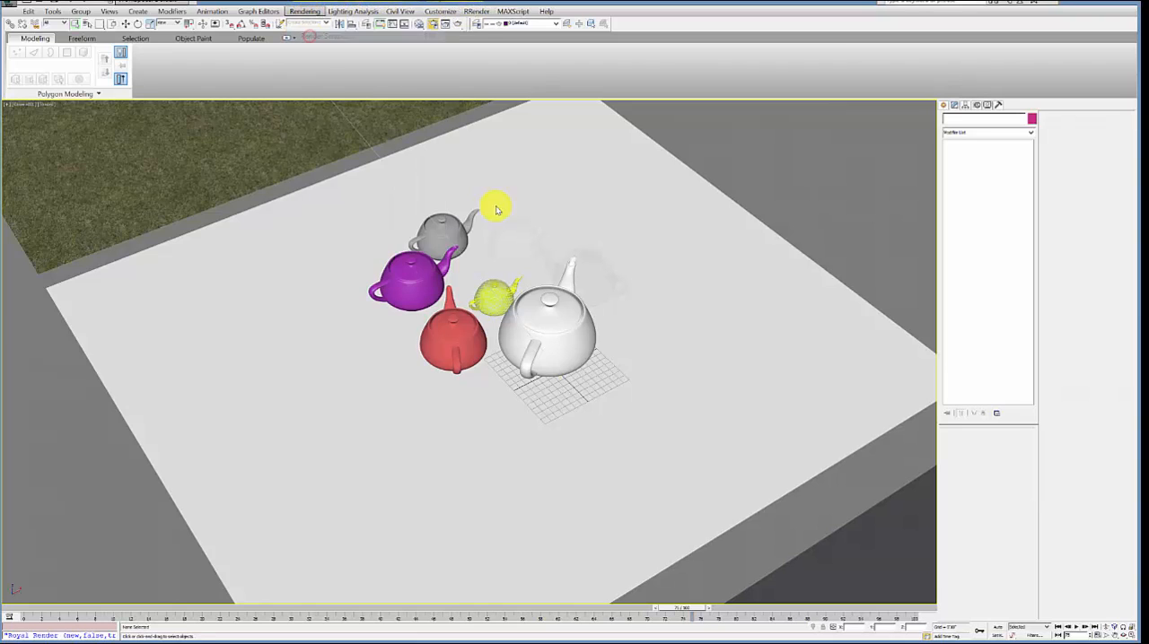
left_click(489, 60)
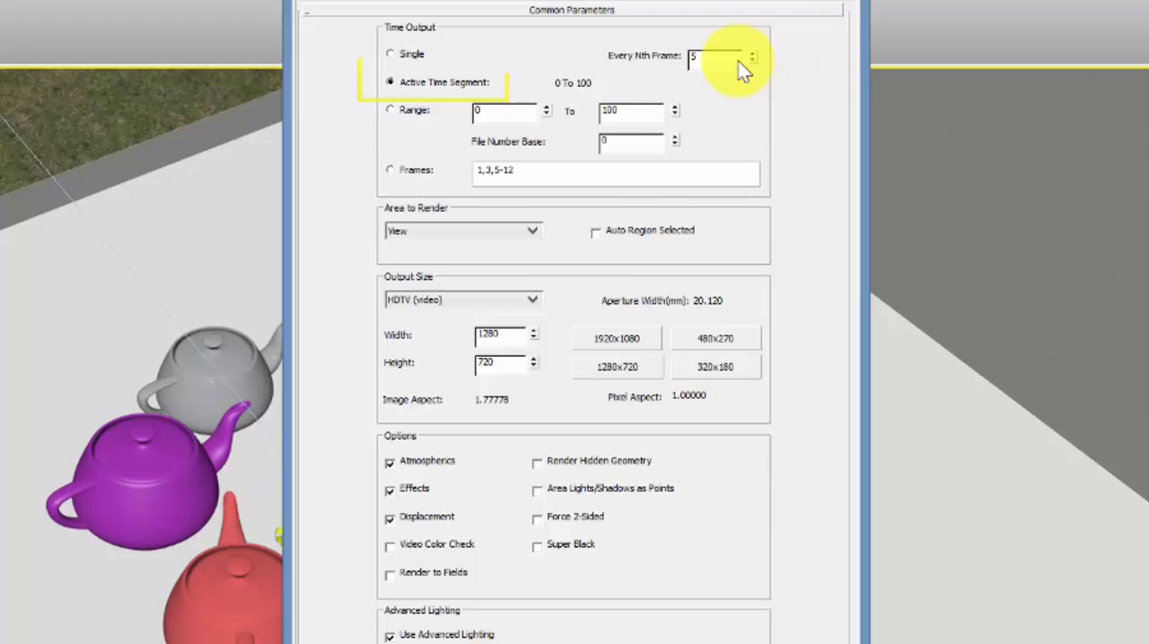
left_click_drag(670, 95, 654, 87)
type("1")
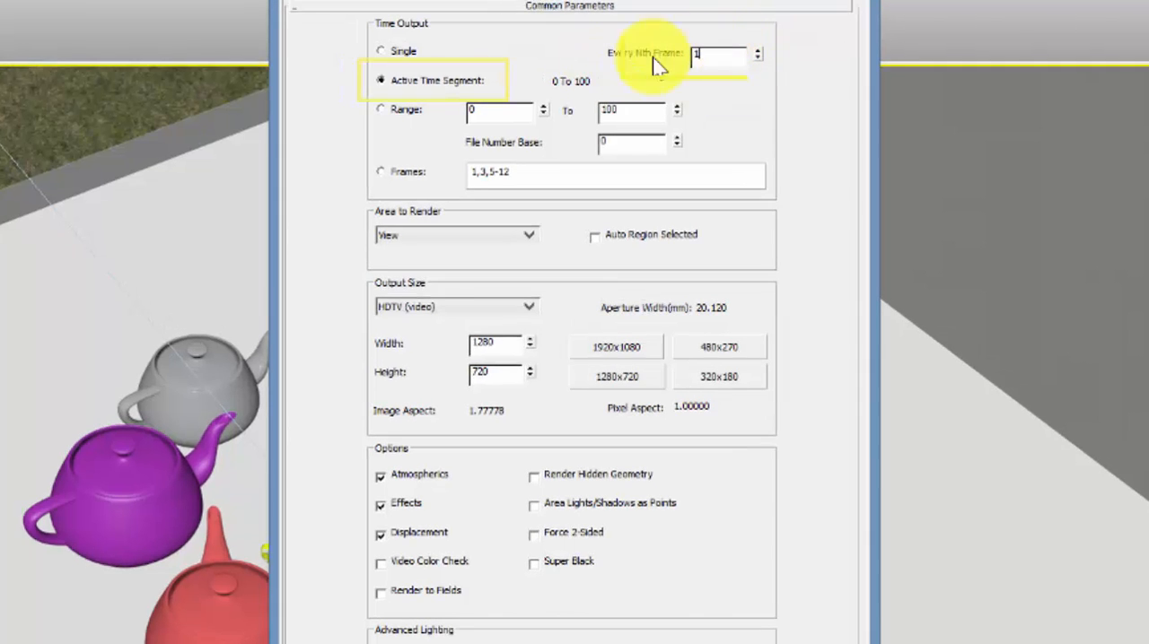
left_click(703, 54)
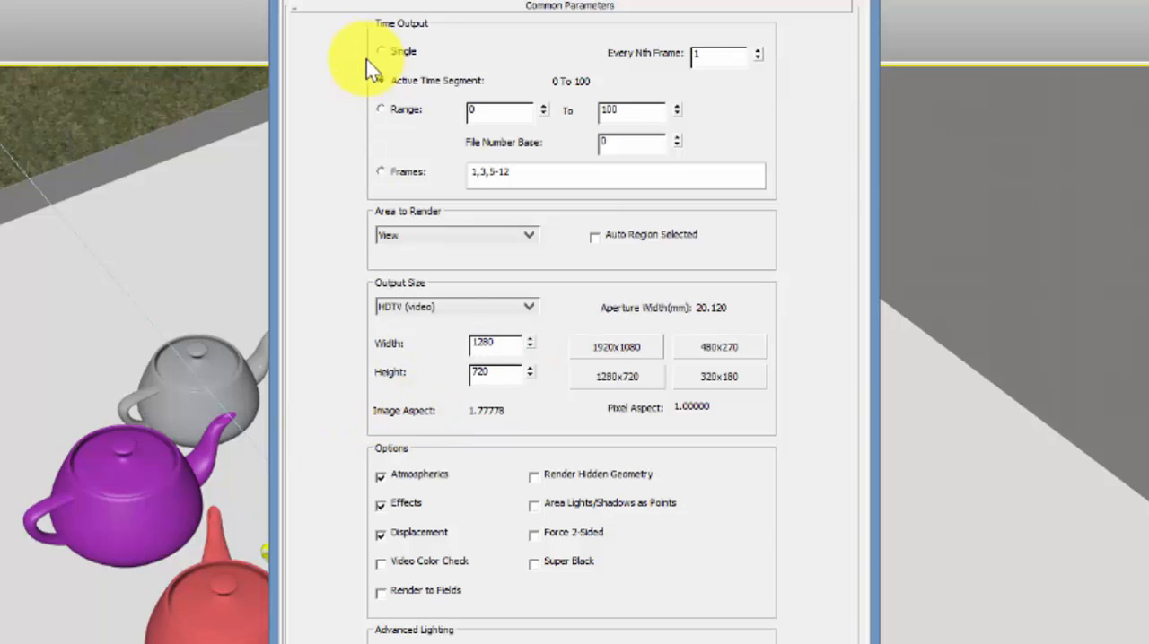
Step: Check the V-Ray raw image file path to trash.exr in the Animations folder and enable saving separate render channels
left_click(386, 0)
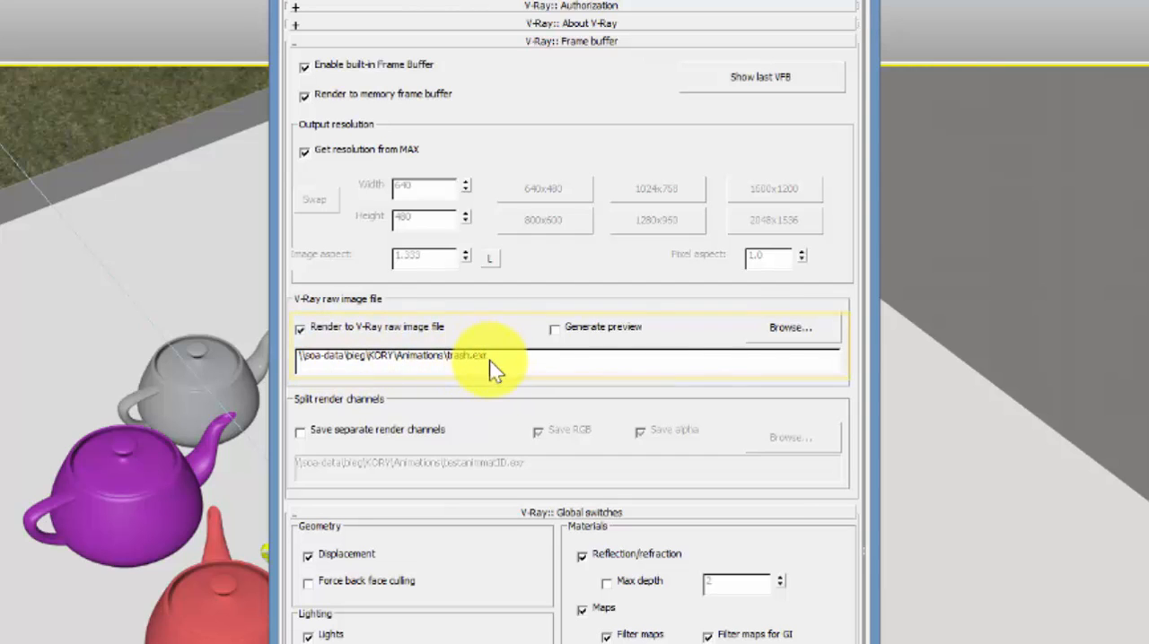
left_click_drag(501, 358, 288, 354)
left_click(802, 329)
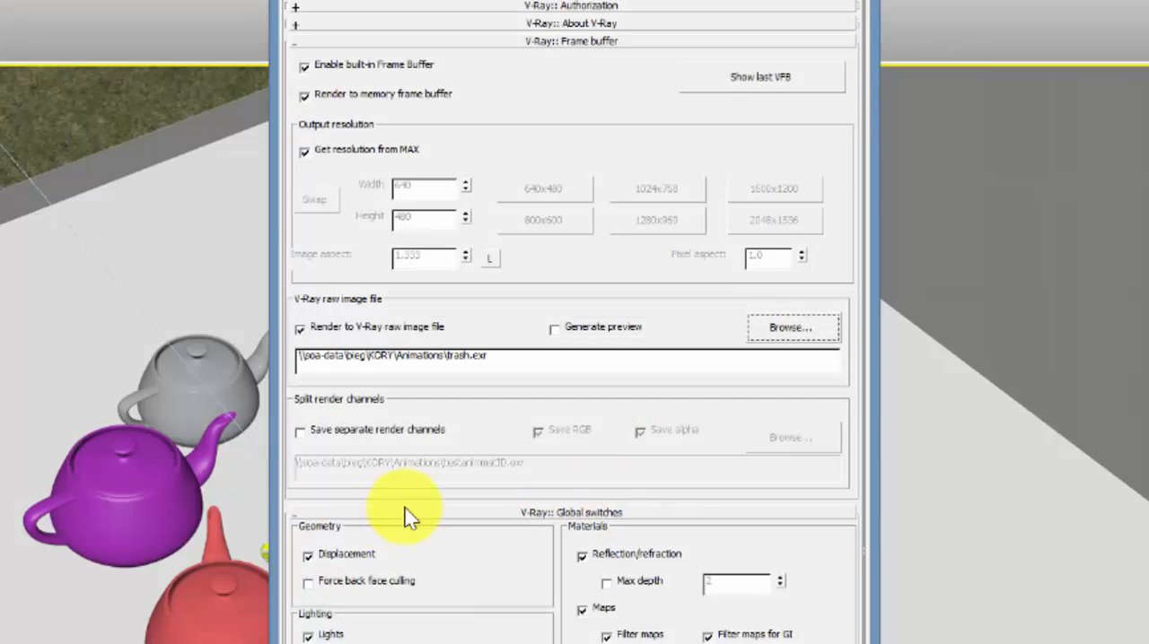
left_click(300, 431)
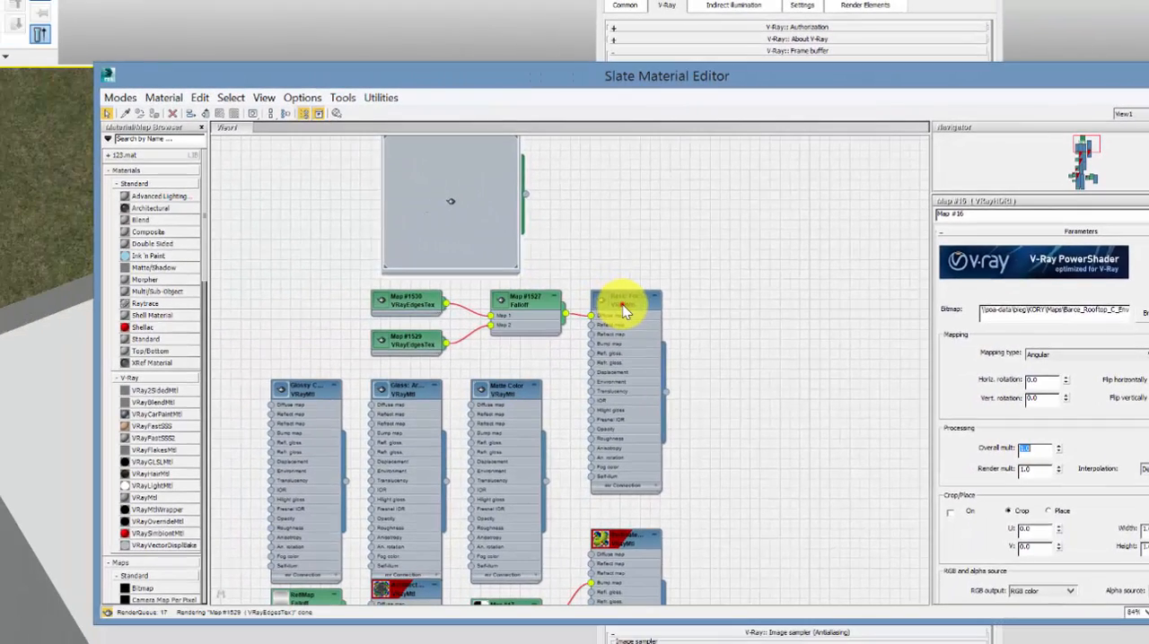
Step: Review the material ID channel choices for the Basic Form Material and the VRayMtlID entry in the render elements
double_click(626, 310)
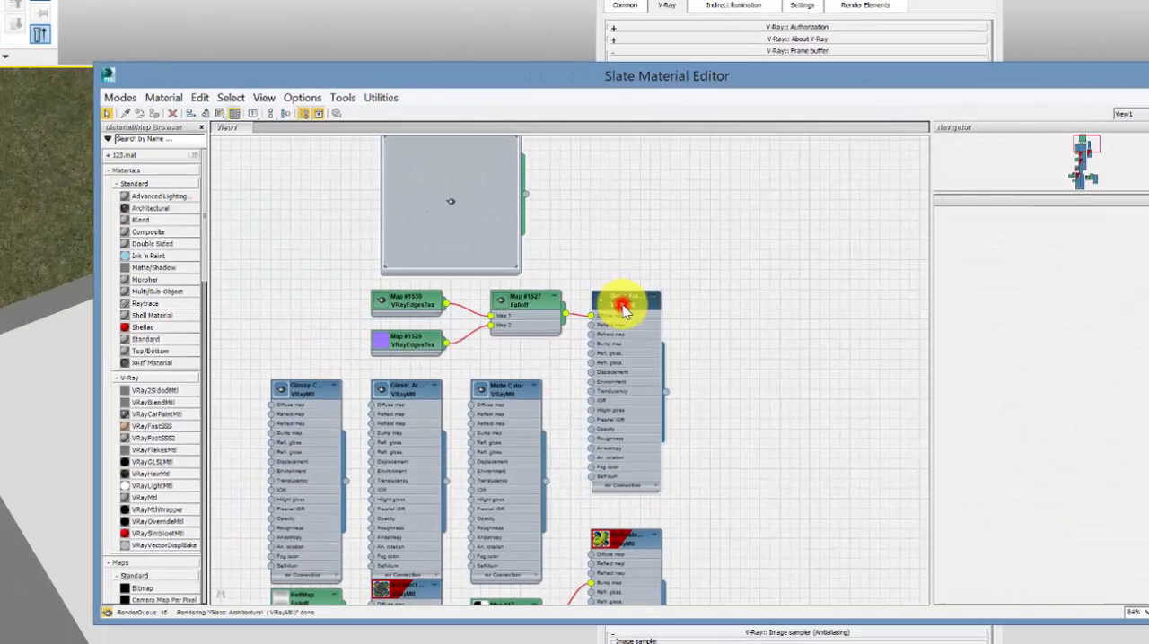
left_click(255, 116)
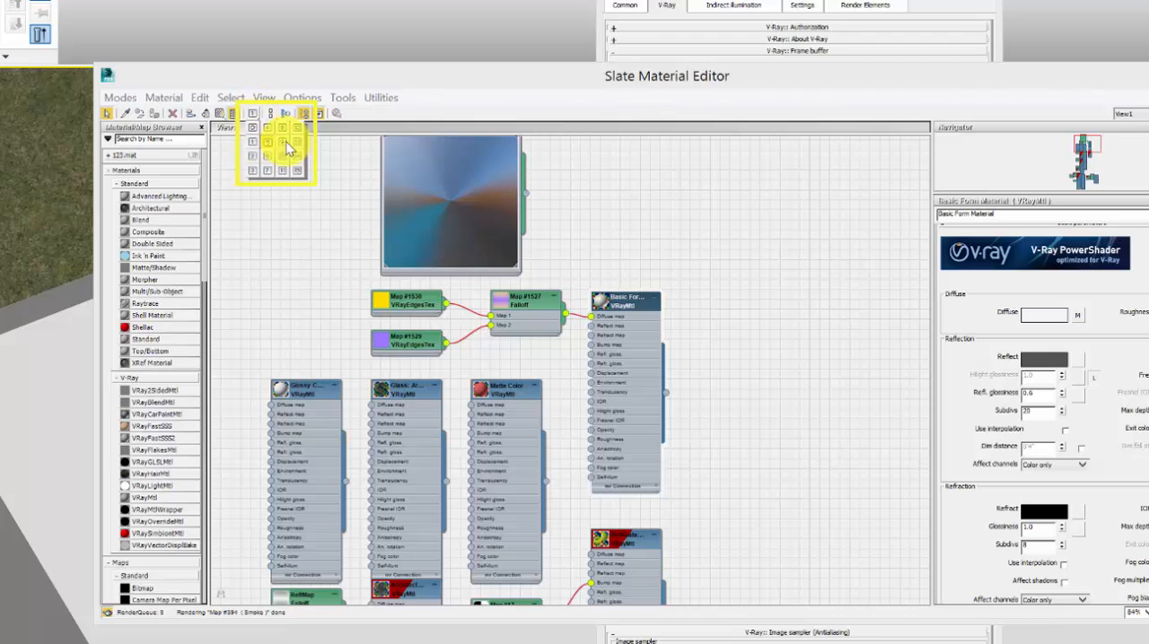
left_click(715, 225)
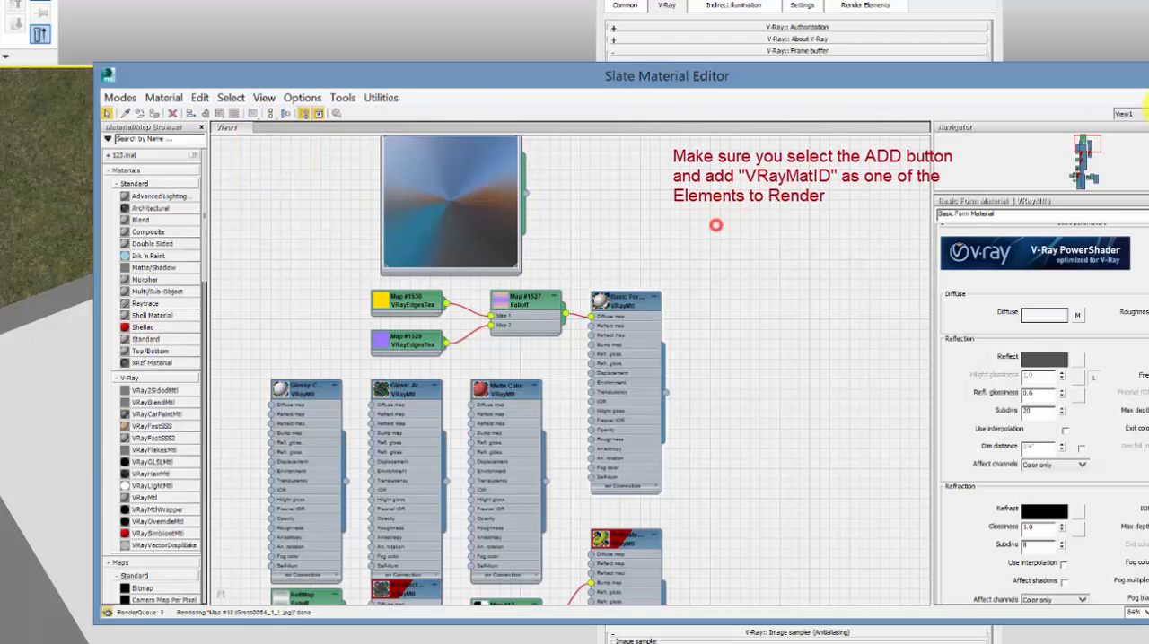
key("m")
left_click(868, 5)
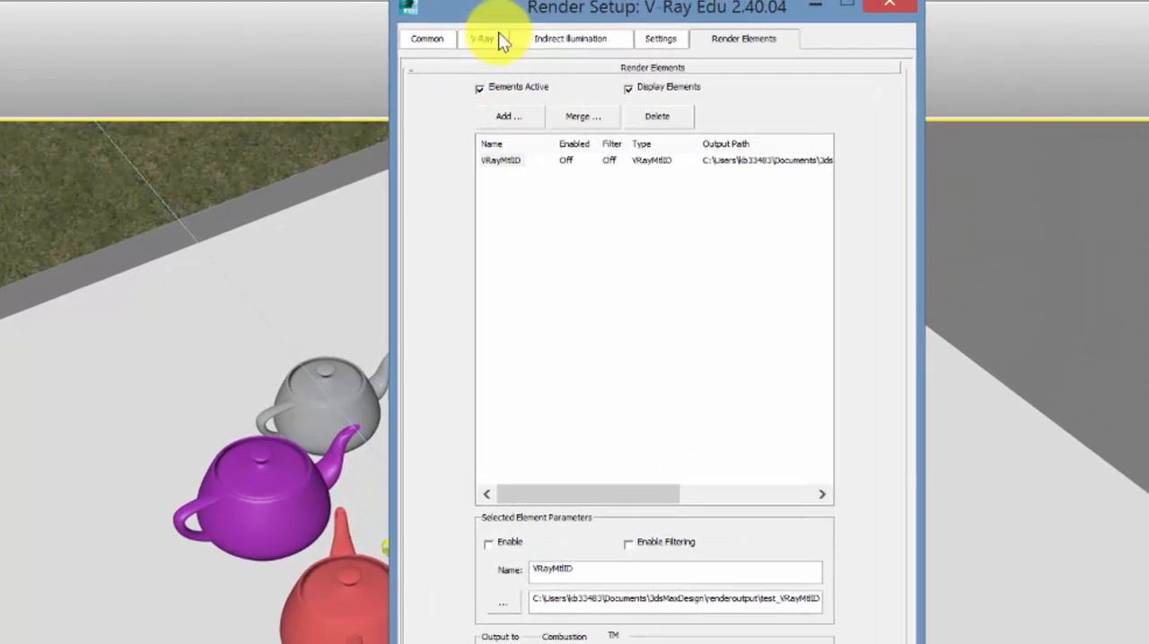
left_click(493, 40)
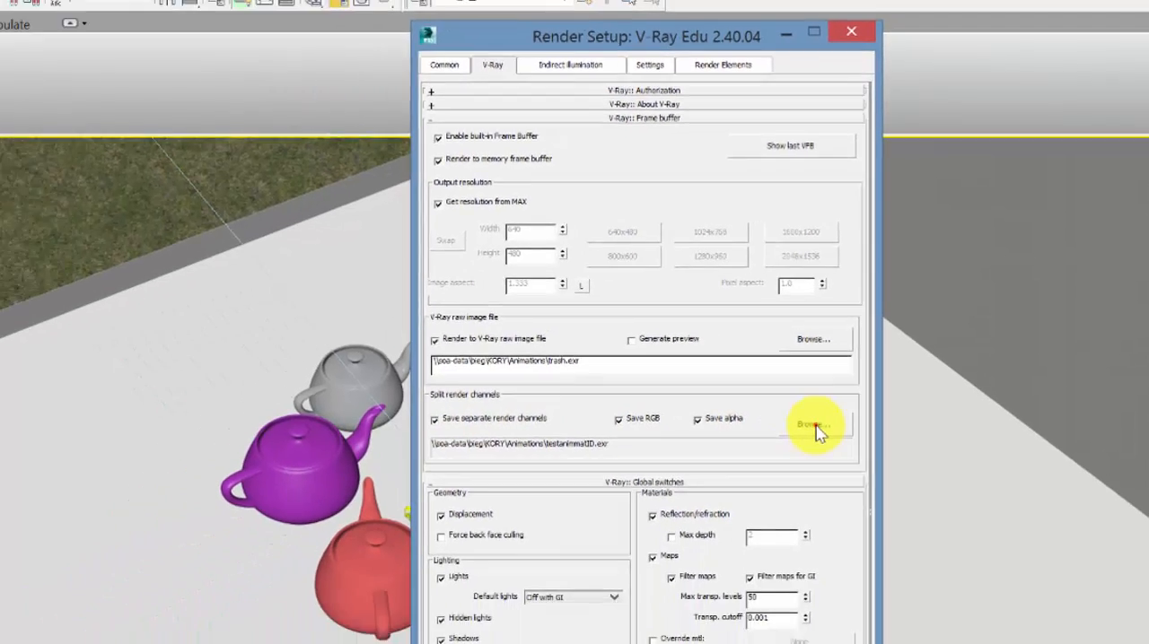
Step: Browse for the split render channels' save location and open the Animations folder on the bieg network share
left_click(790, 523)
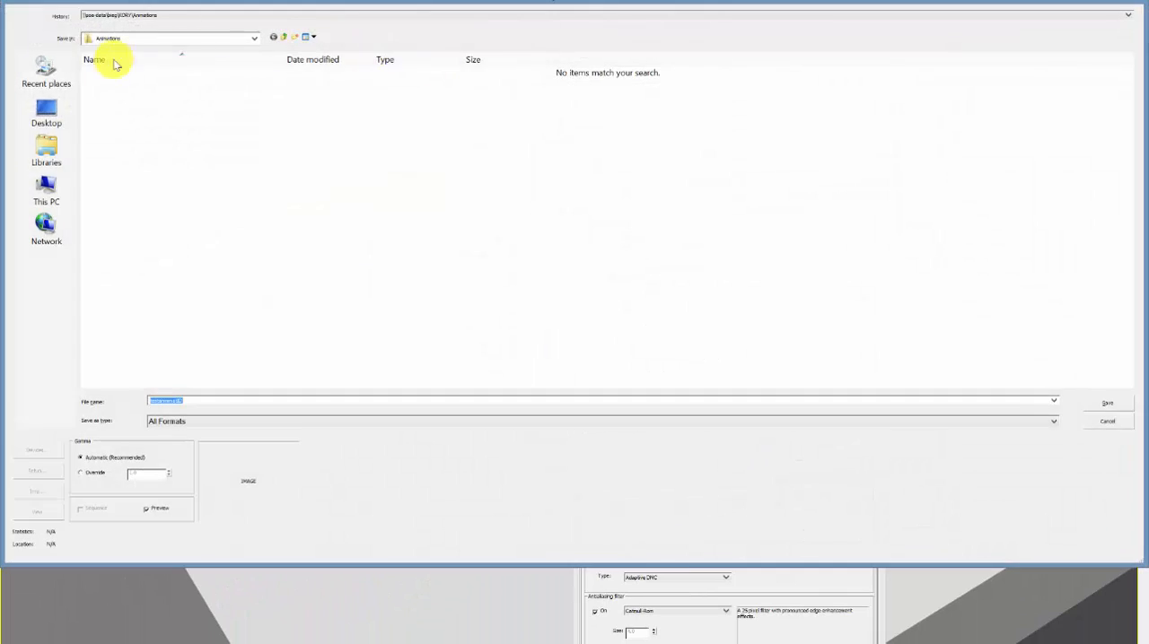
left_click(45, 112)
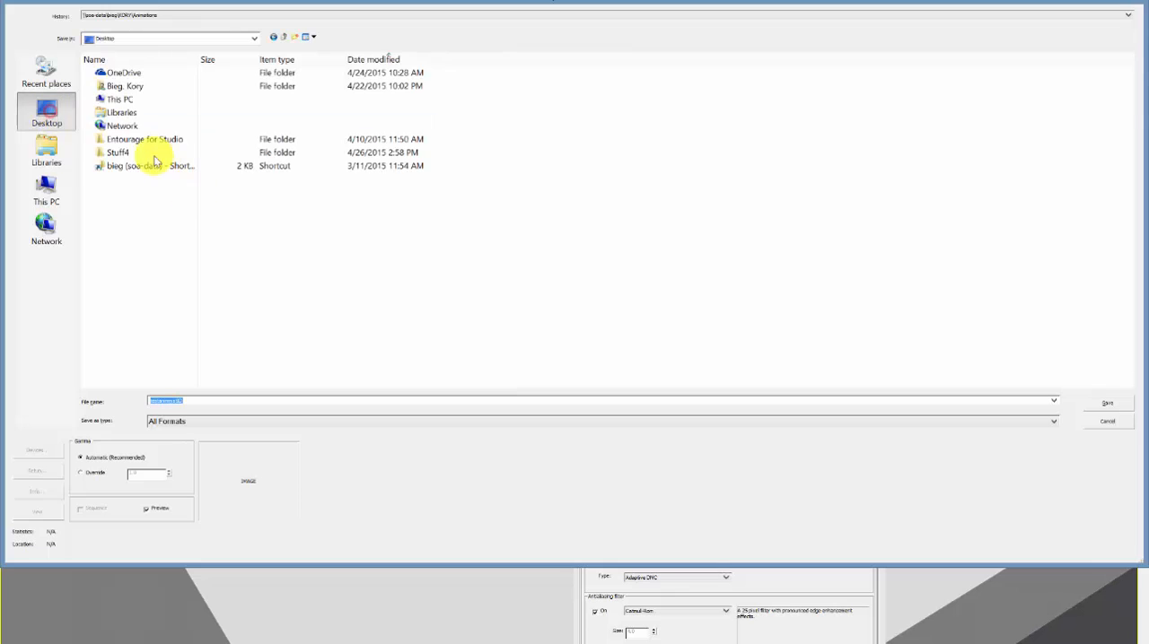
double_click(129, 167)
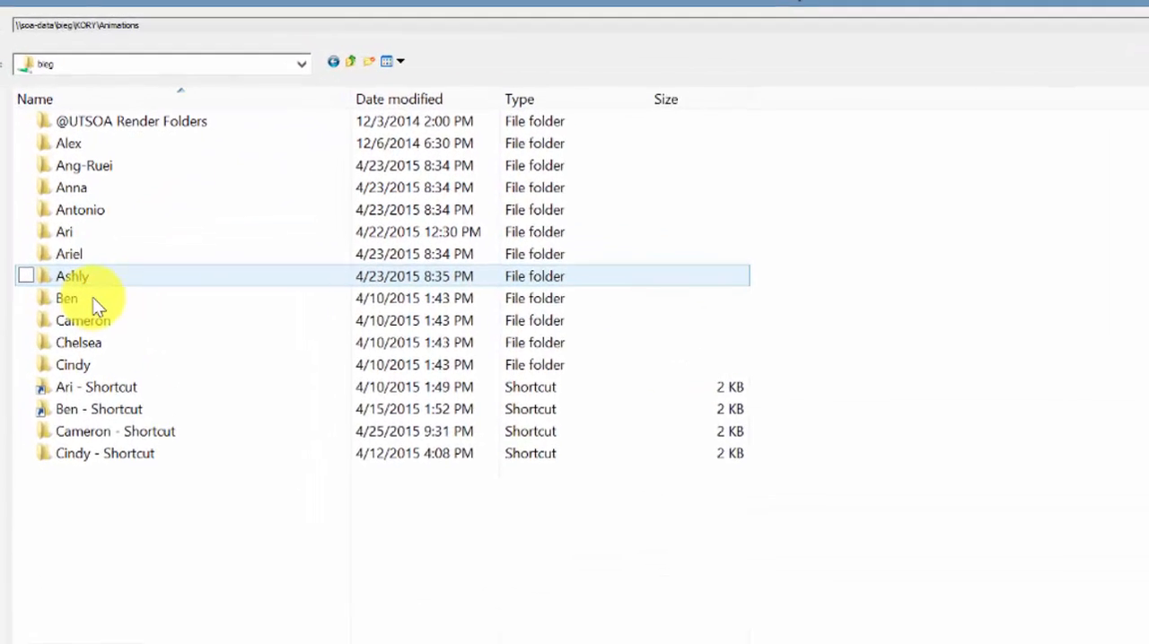
scroll(123, 245, "down", 3)
double_click(57, 458)
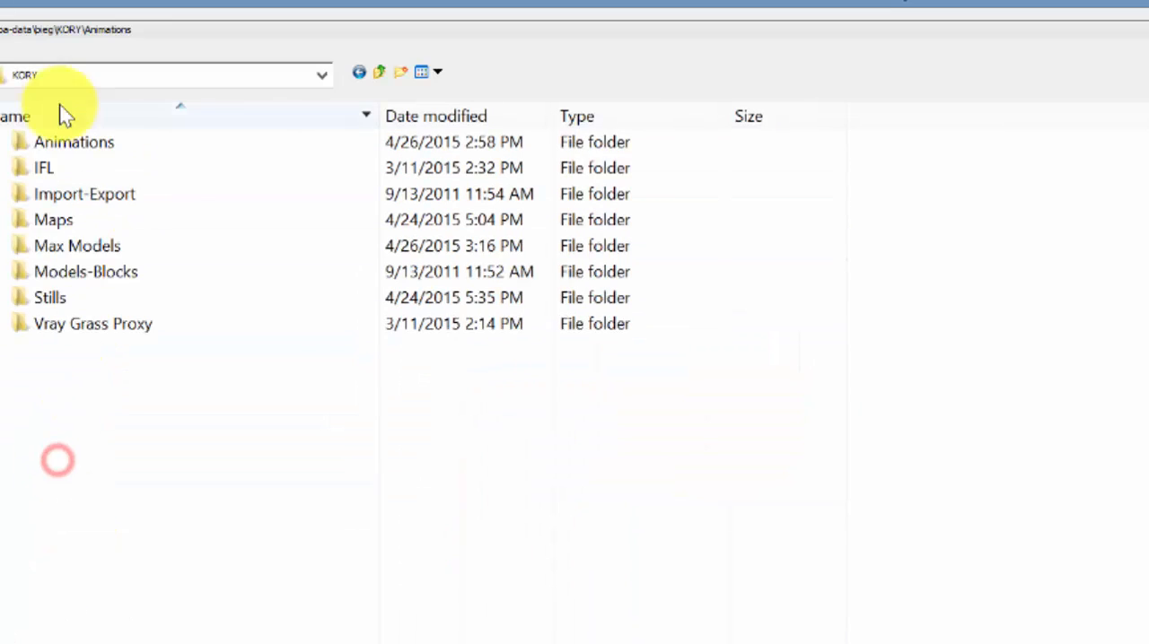
double_click(59, 143)
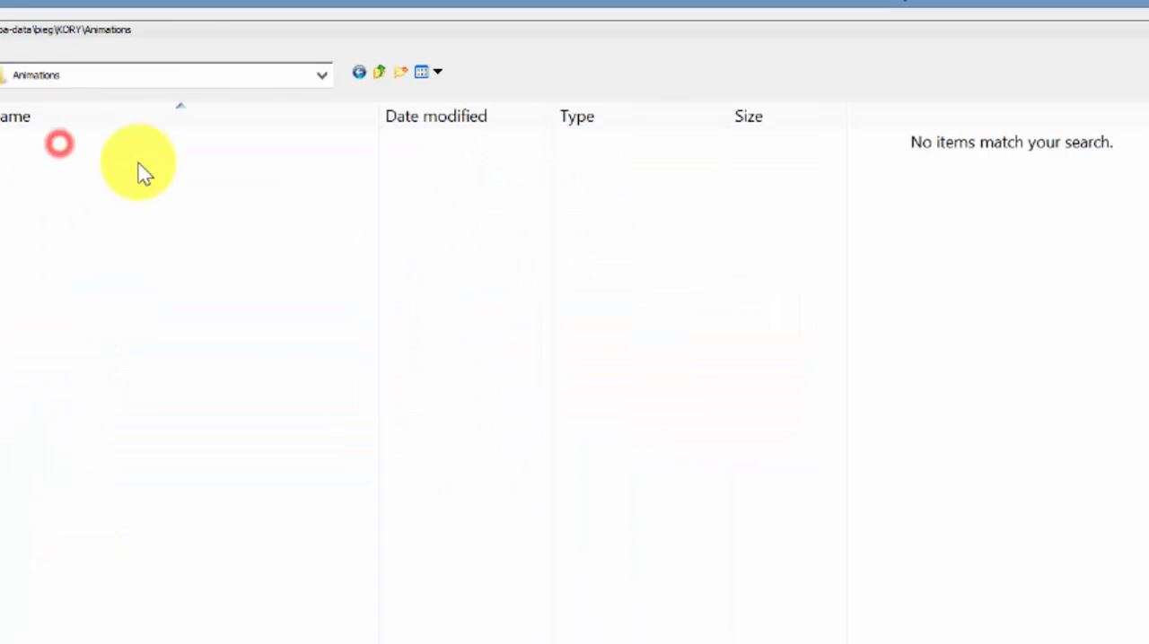
Step: Switch to the Stills folder and set the save type of testanimmatID to OpenEXR Image File
left_click(381, 81)
left_click(54, 298)
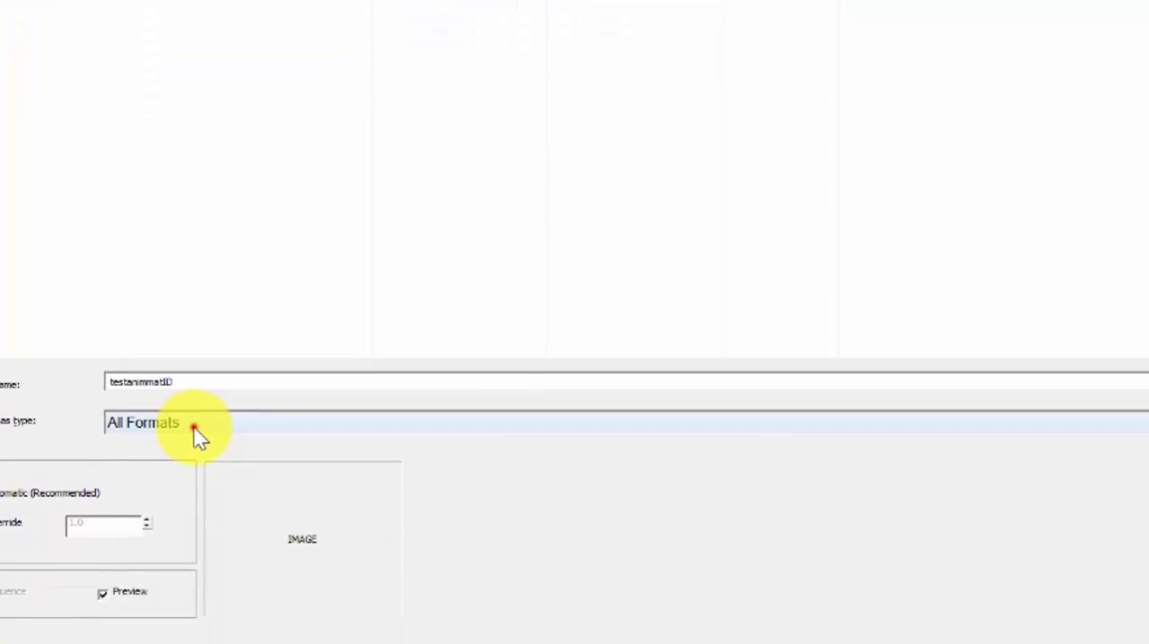
left_click(193, 425)
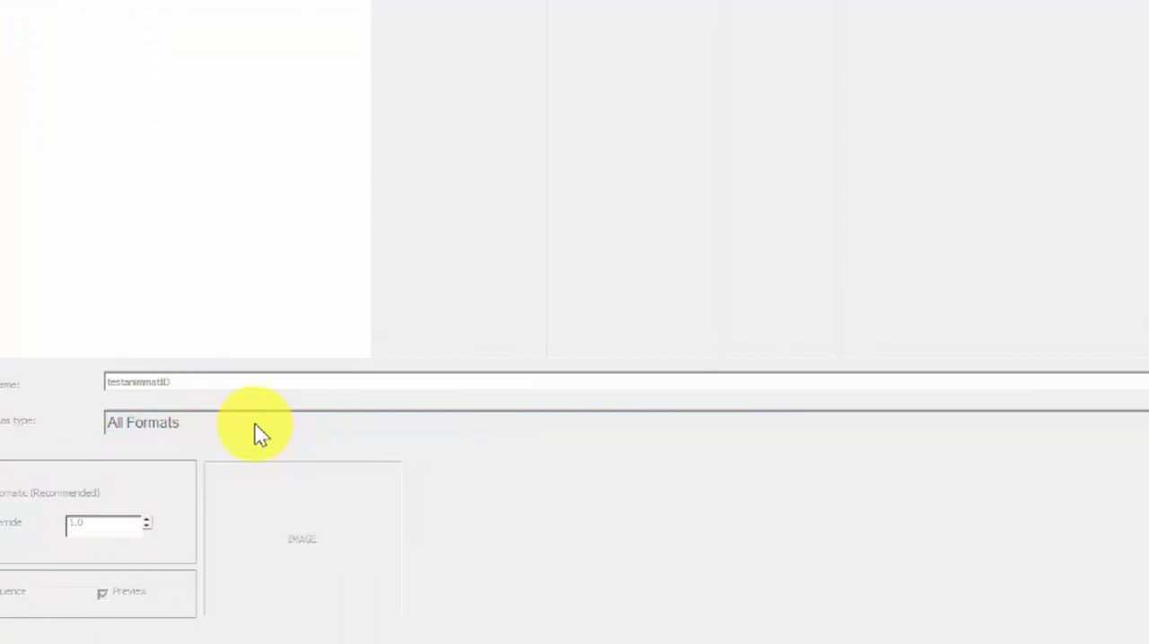
left_click(56, 56)
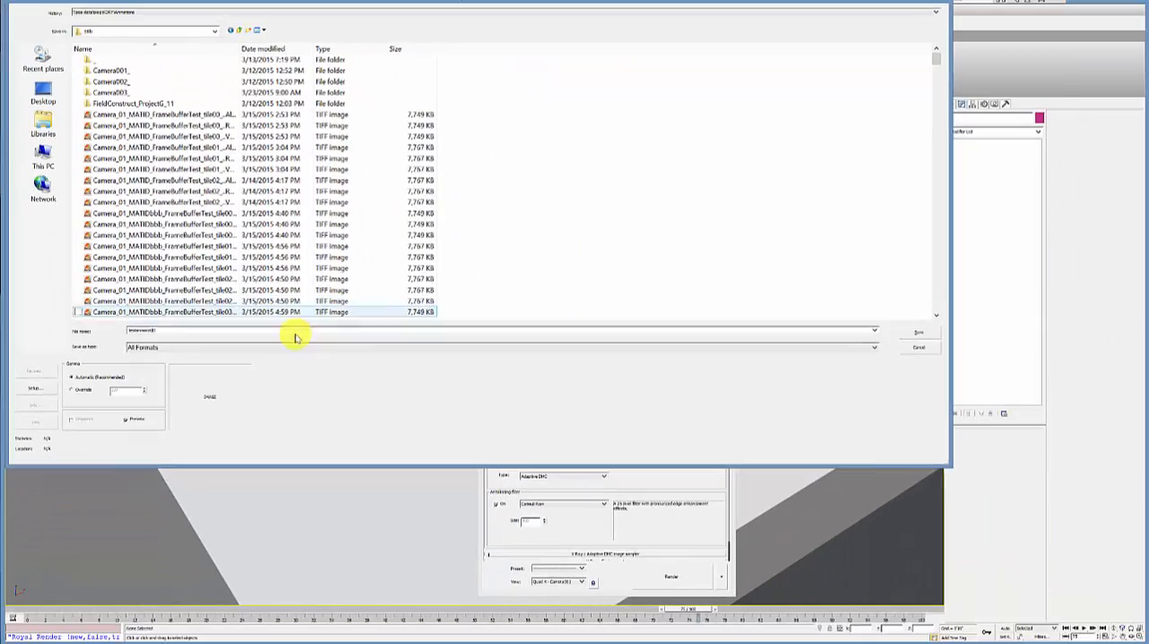
left_click(258, 345)
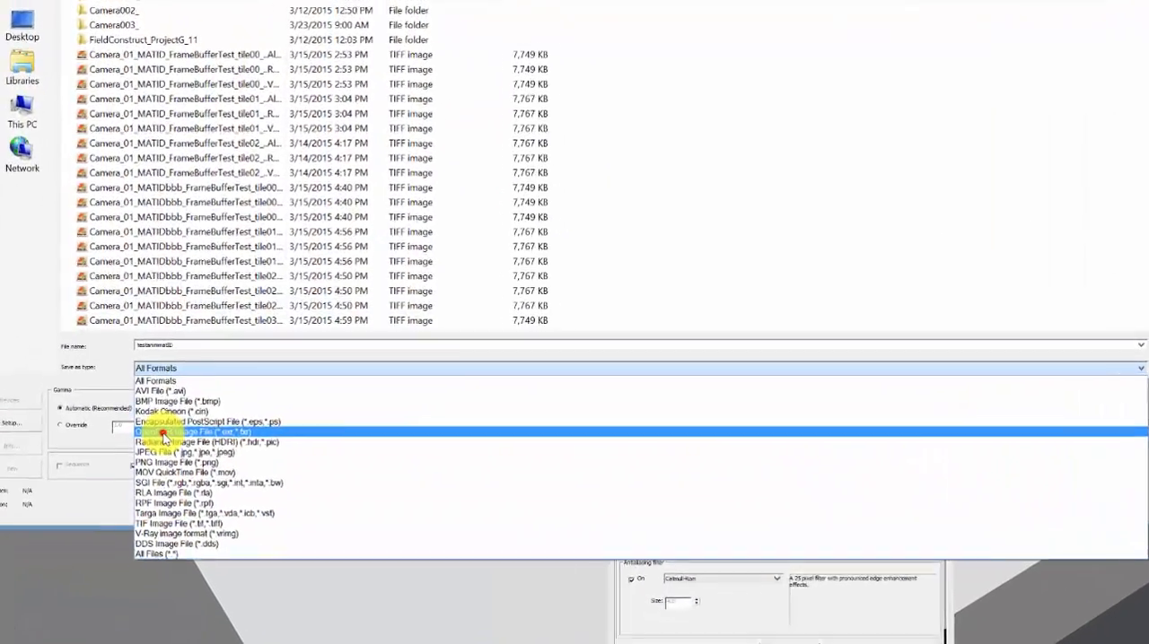
left_click(157, 395)
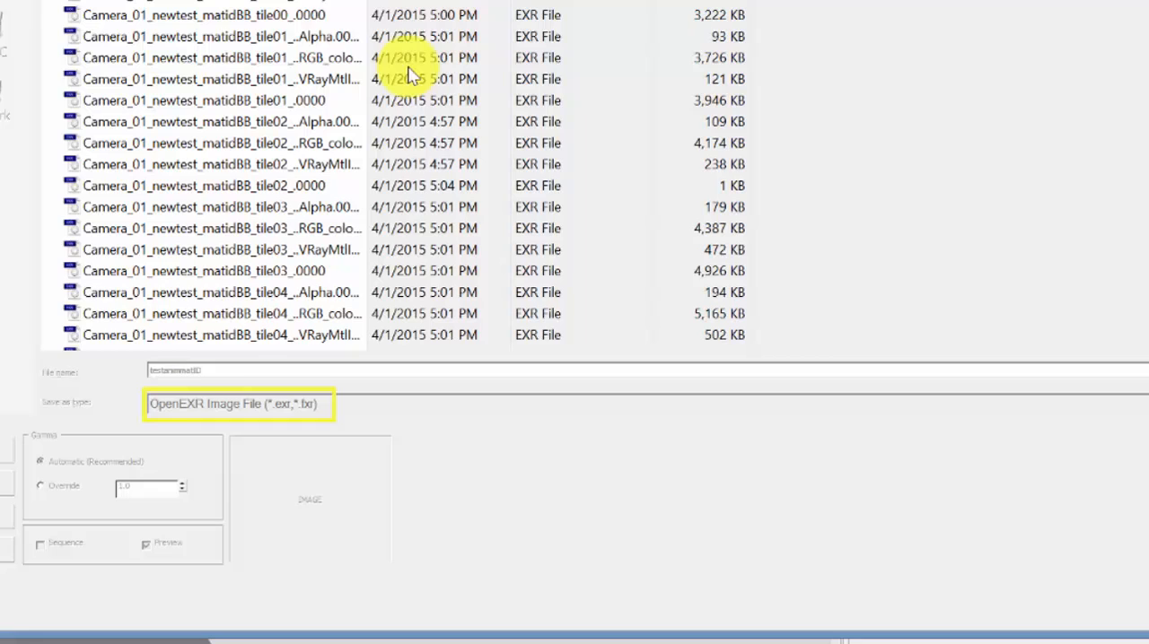
Step: Save the split channels file, checking the VRayMtlID render element in the OpenEXR configuration and accepting the settings
left_click(347, 7)
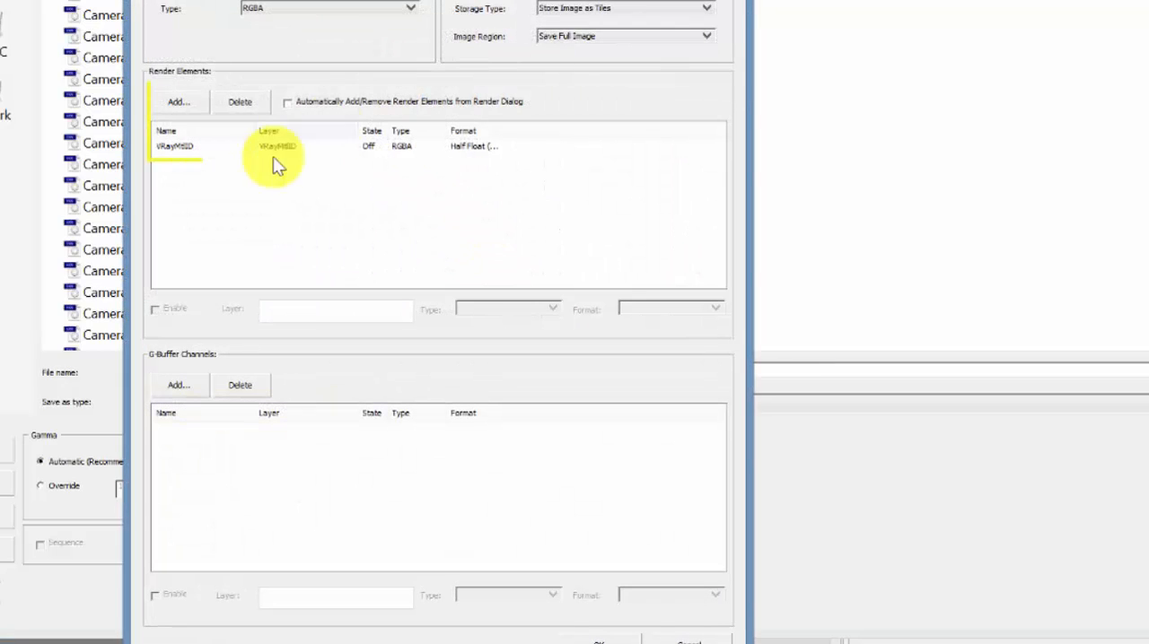
left_click(174, 105)
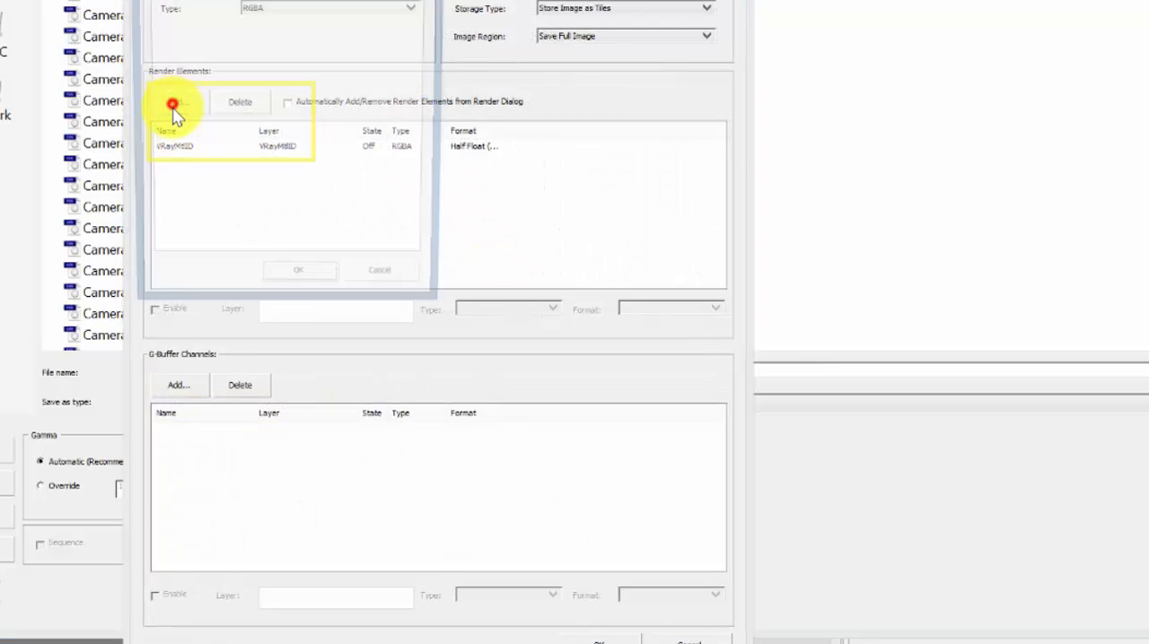
left_click(384, 278)
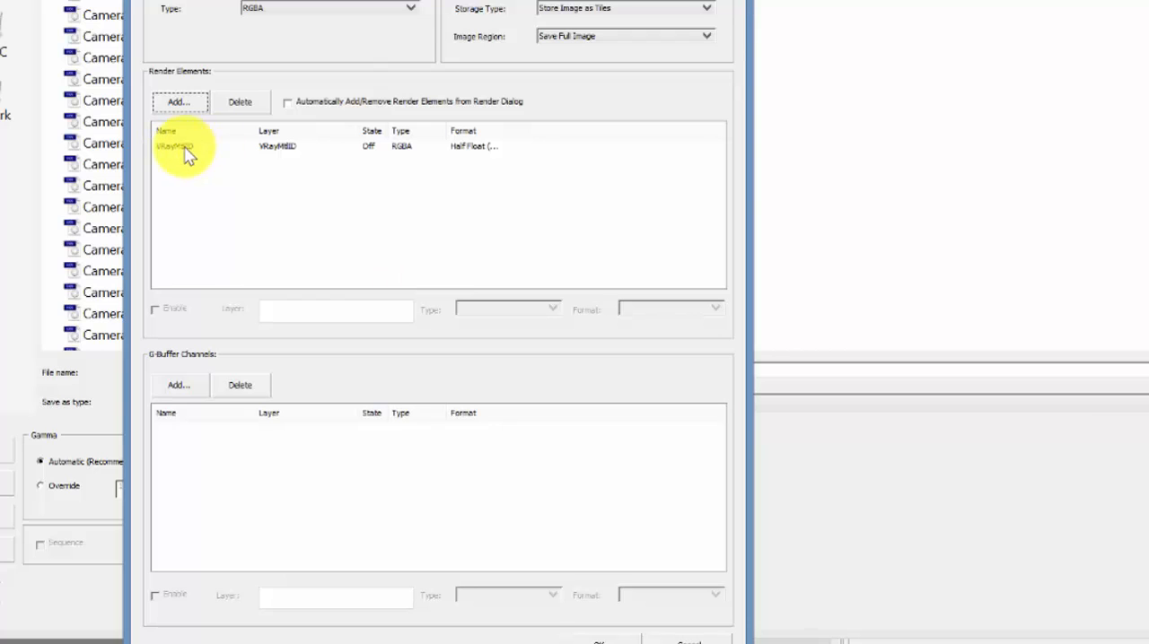
left_click(184, 149)
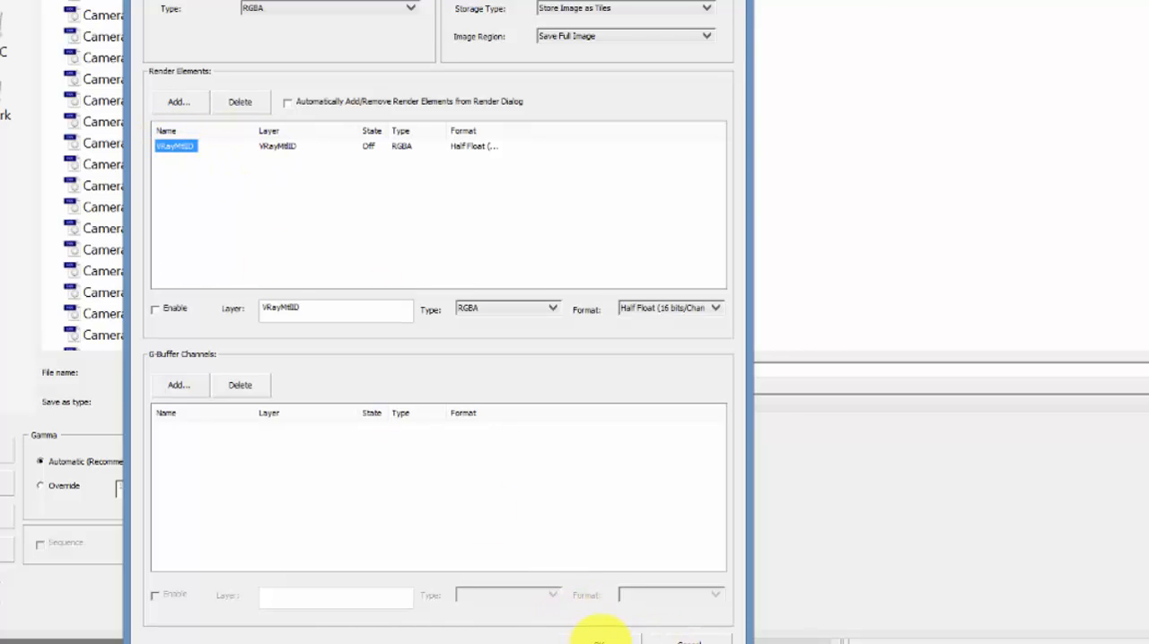
left_click(618, 637)
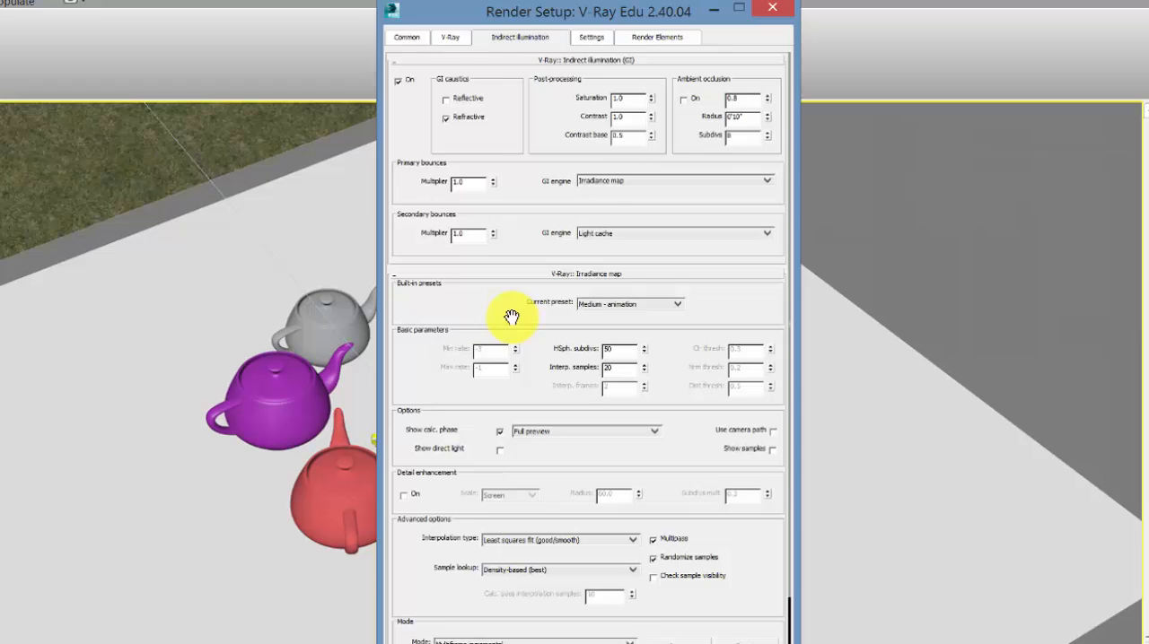
Step: Set the irradiance map mode to From file and load testanim.vrmap from the Animations folder
left_click_drag(511, 318, 492, 131)
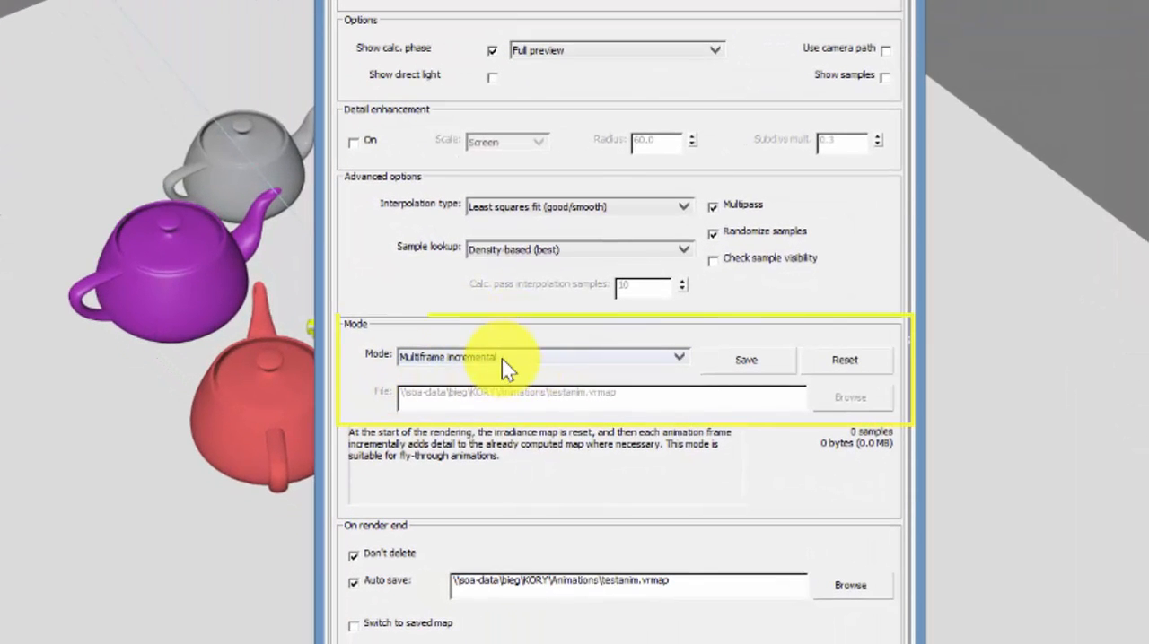
left_click(505, 360)
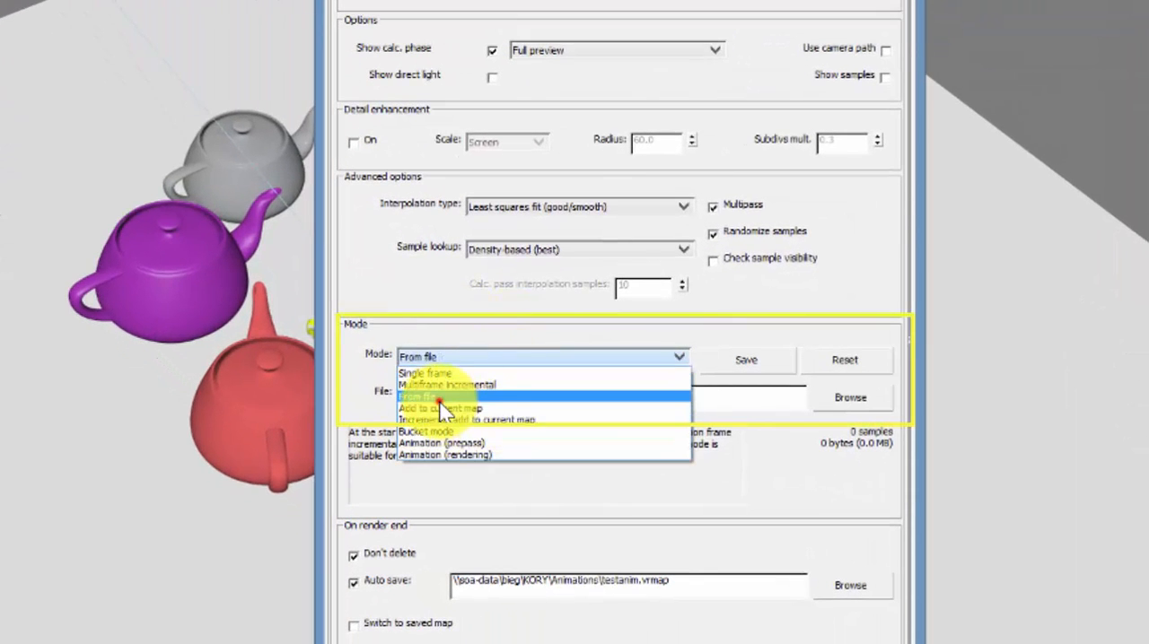
left_click(440, 397)
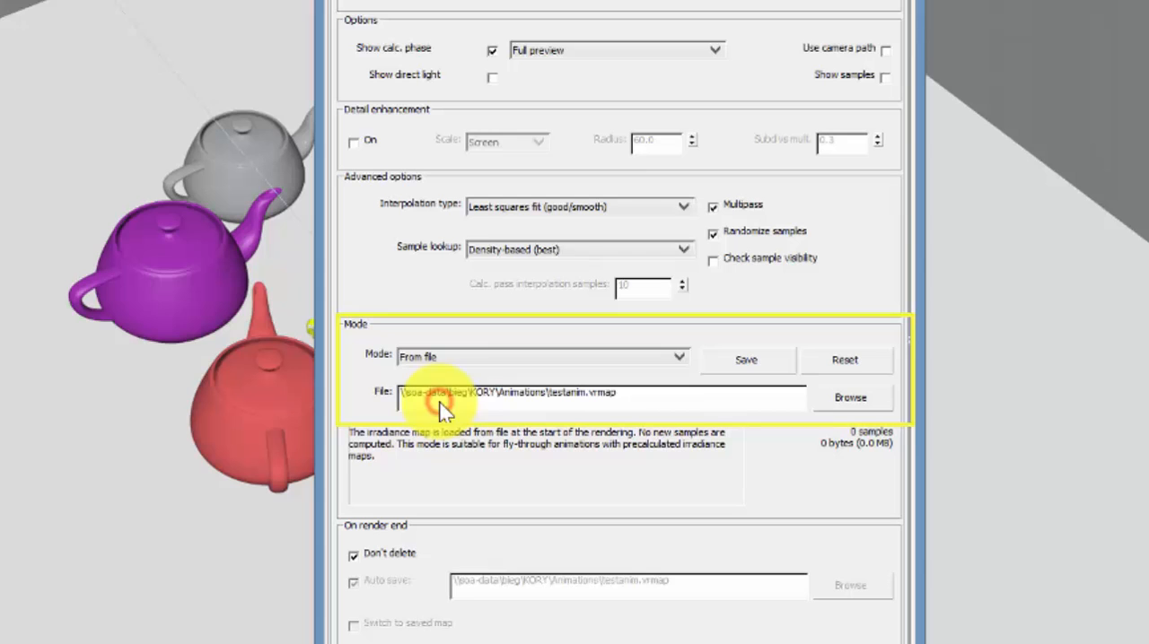
left_click(834, 401)
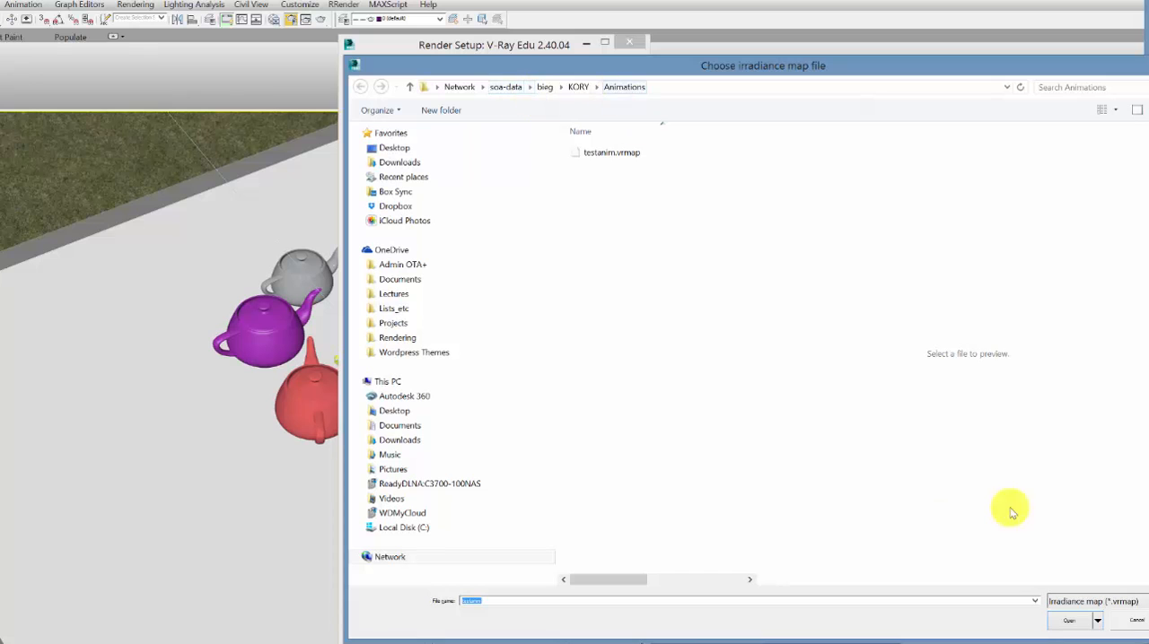
left_click(1068, 620)
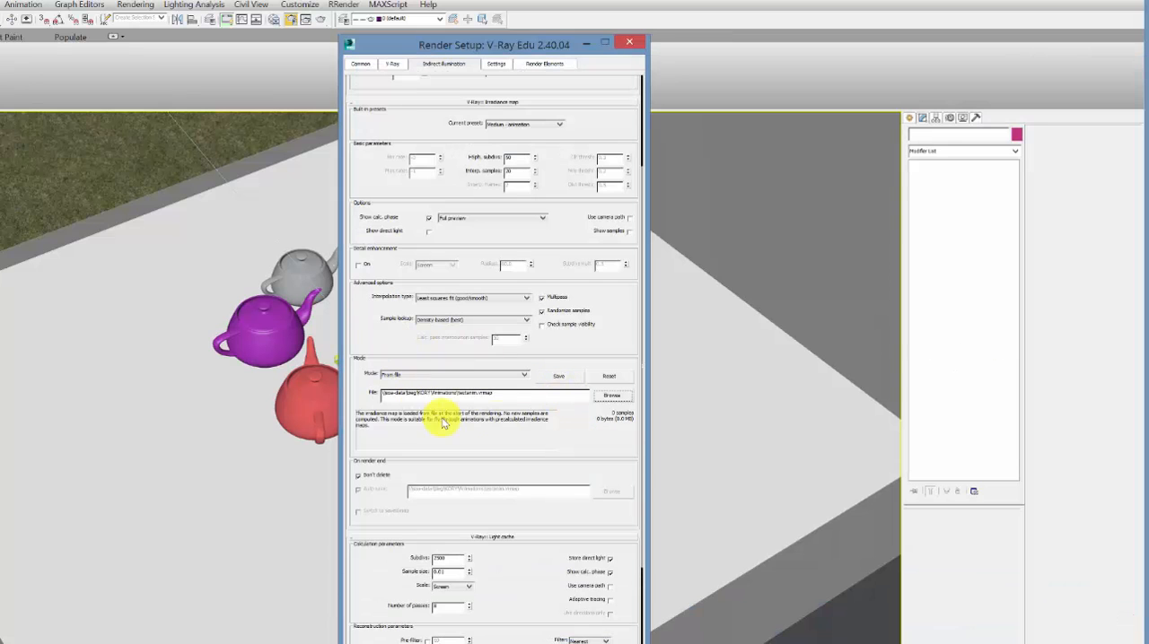
Step: Check the dynamic memory limit, the light cache and irradiance map modes, and the common output settings before closing Render Setup
left_click_drag(585, 458, 559, 262)
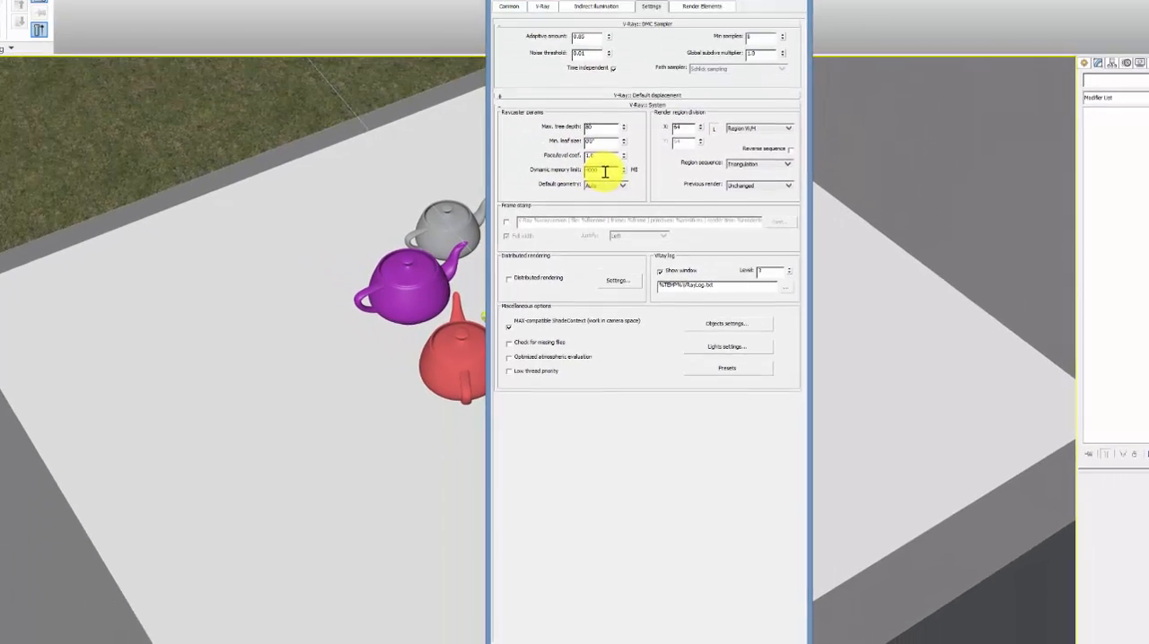
double_click(607, 189)
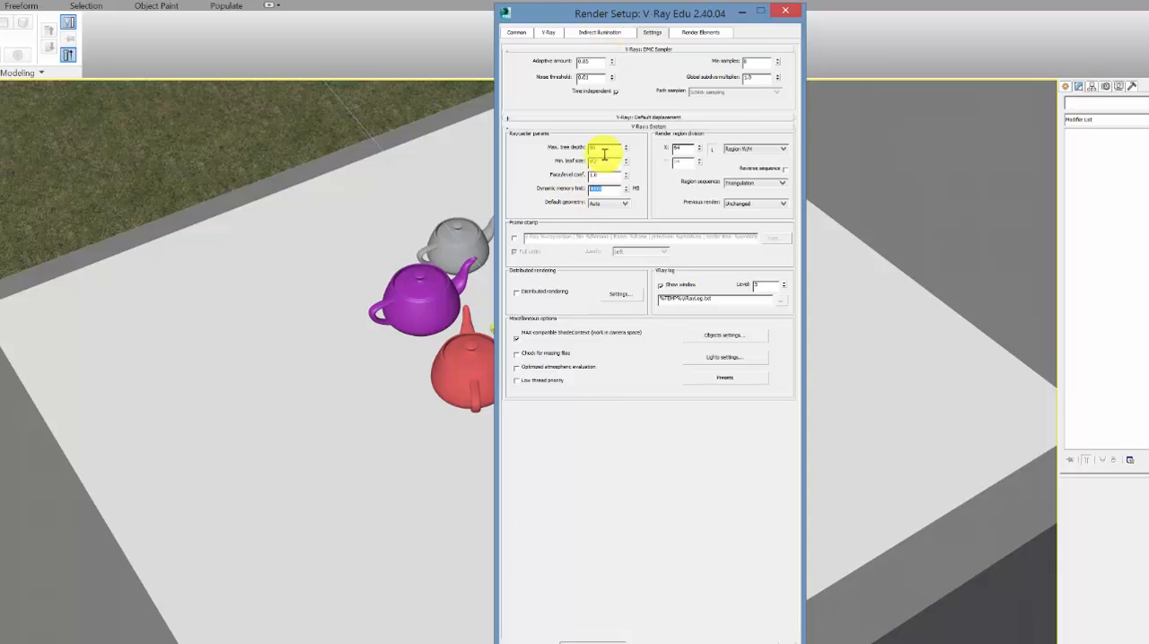
left_click(599, 33)
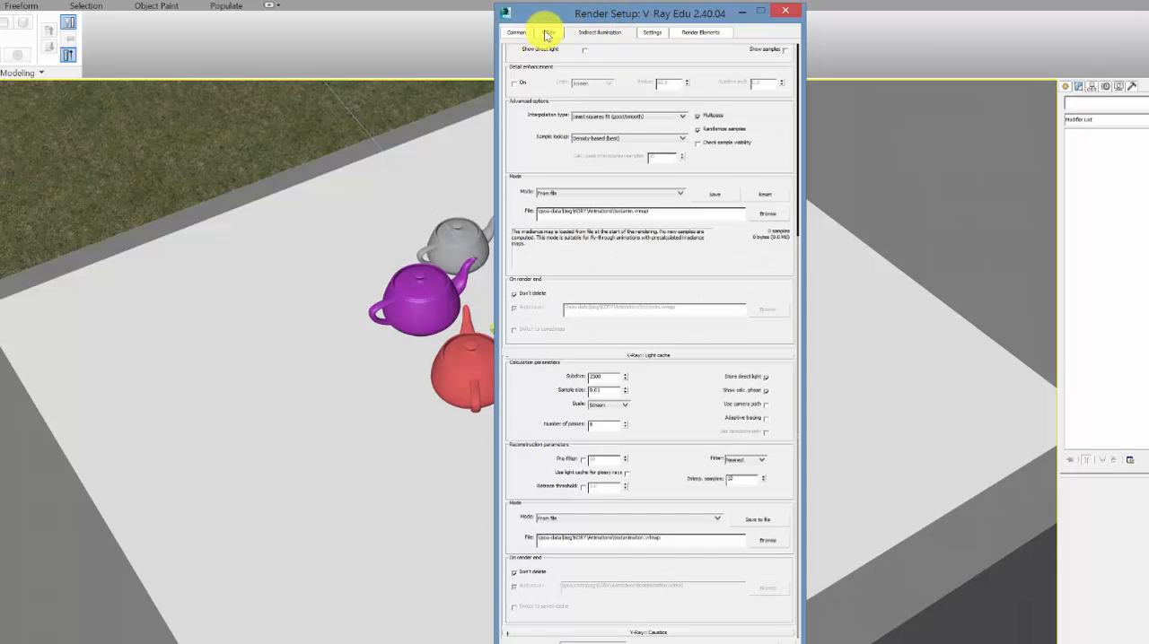
left_click(547, 33)
left_click(516, 32)
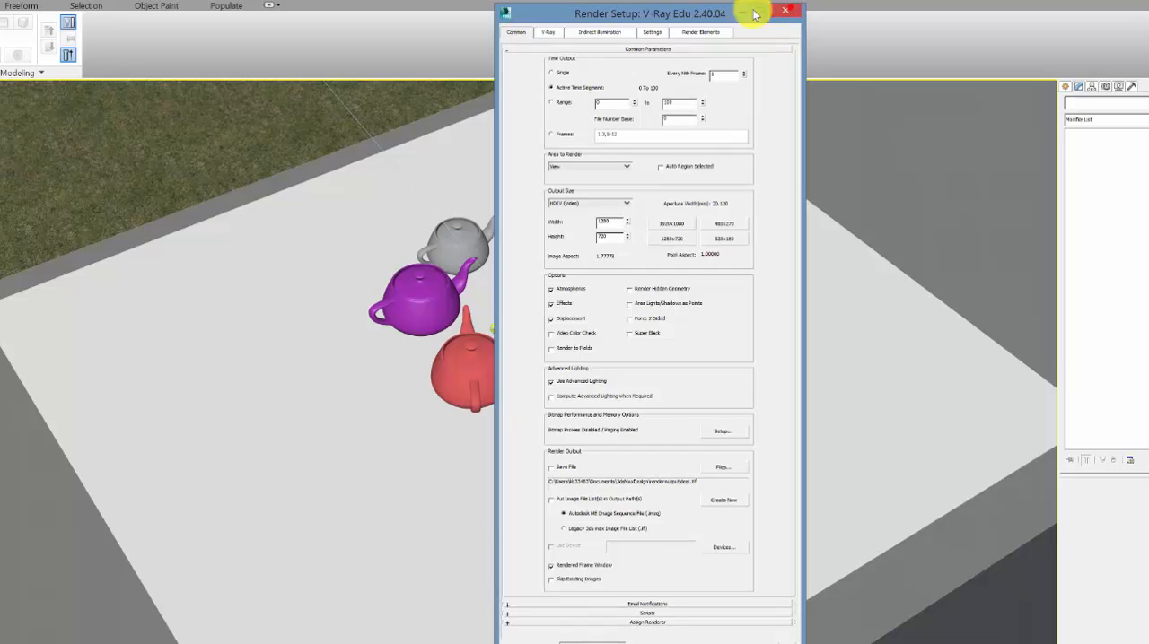
left_click(785, 10)
Step: Submit the scene to Royal Render with the new VRay and scanline submission, saving the modified scene
key("alt+f")
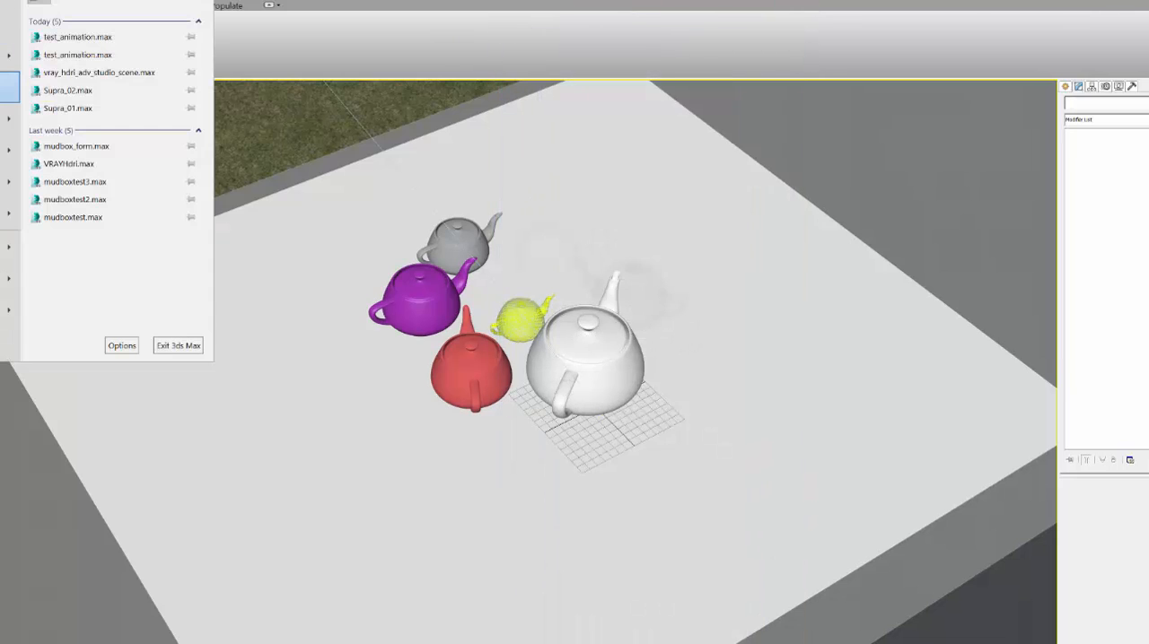
left_click(821, 95)
left_click(505, 5)
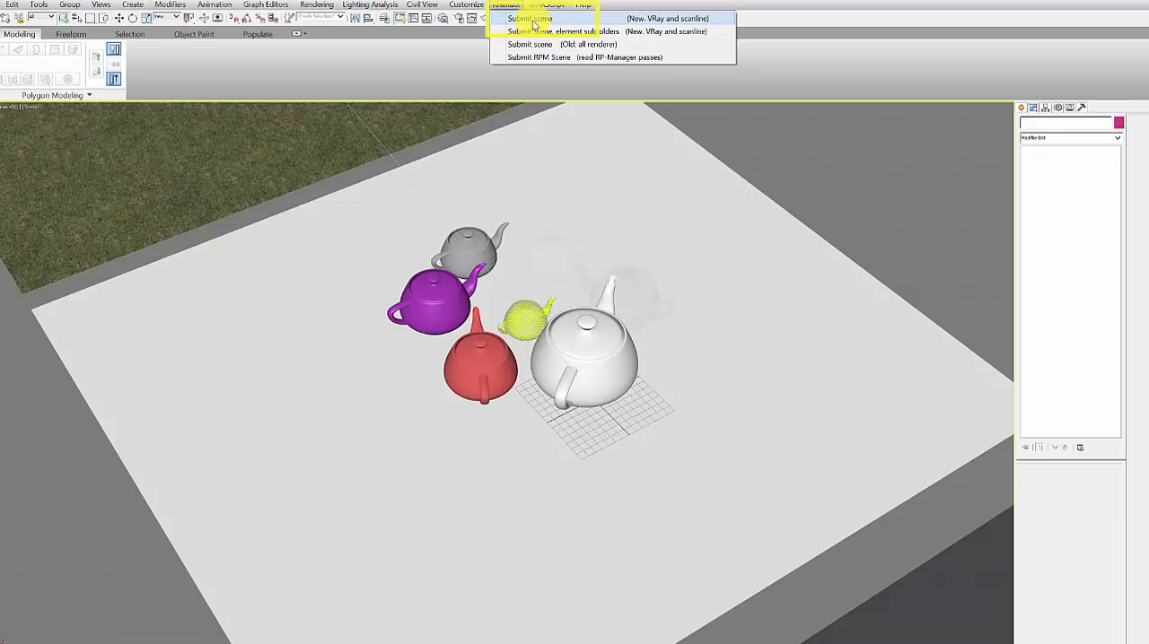
left_click(533, 20)
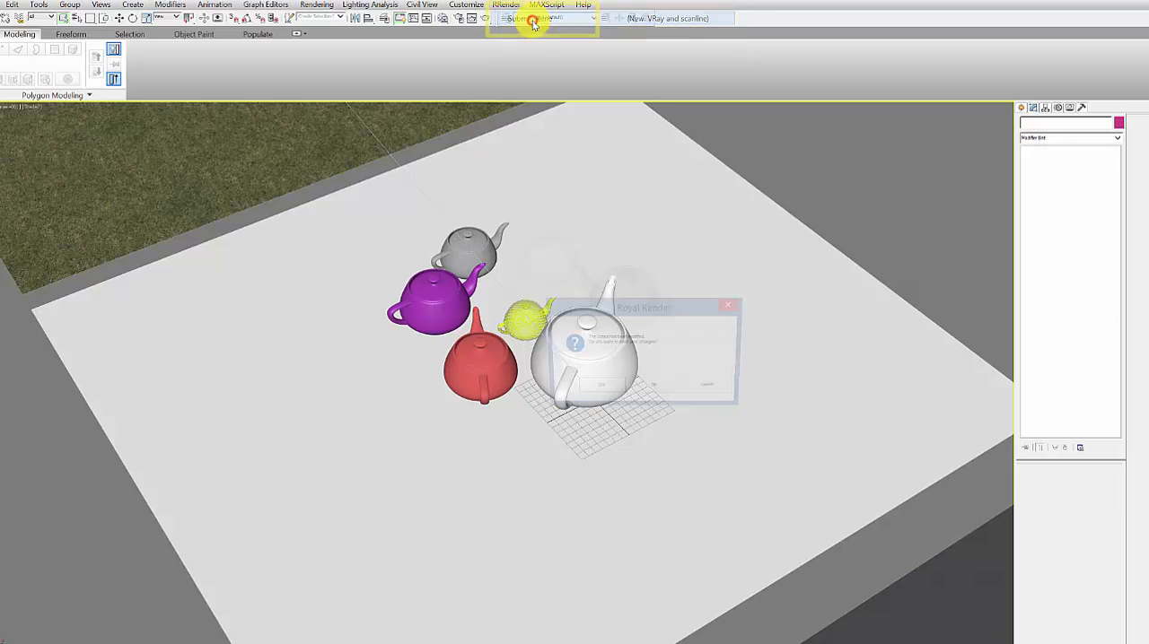
left_click(603, 389)
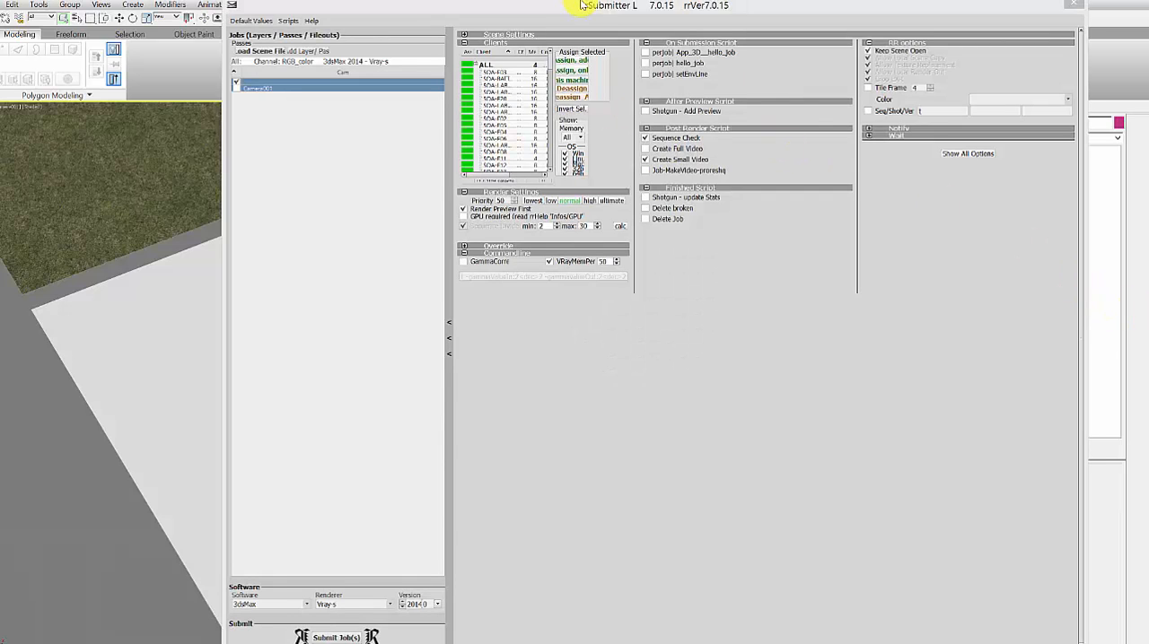
Step: Enable only the Camera001 job and filter the client list to machines with memory >16
left_click_drag(571, 6, 577, 9)
left_click(244, 89)
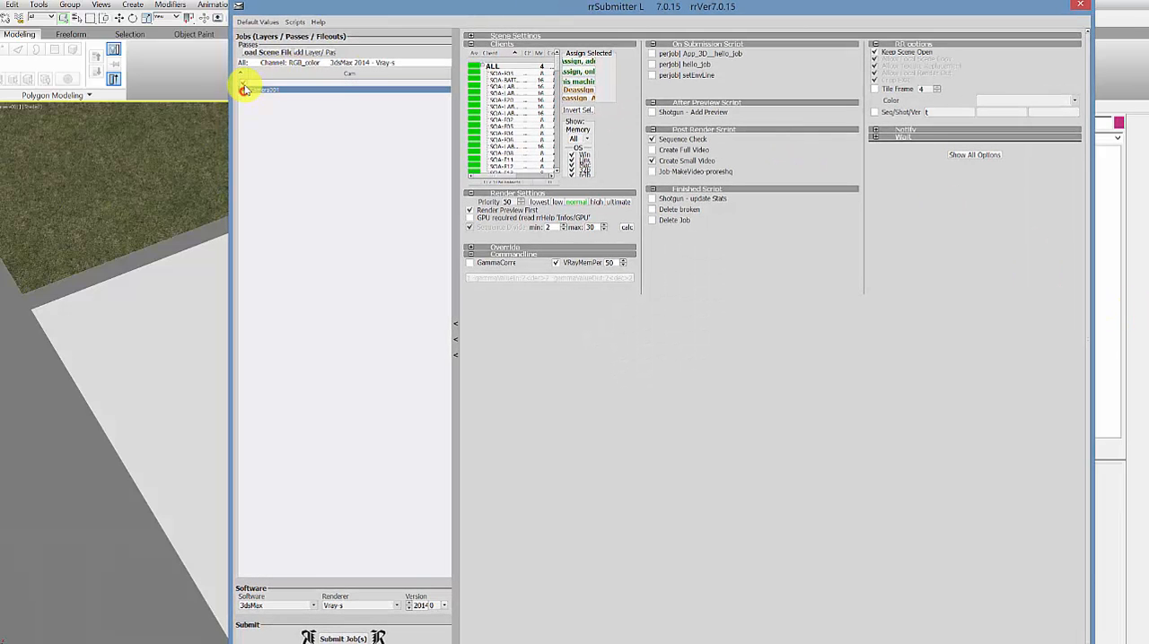
left_click(585, 137)
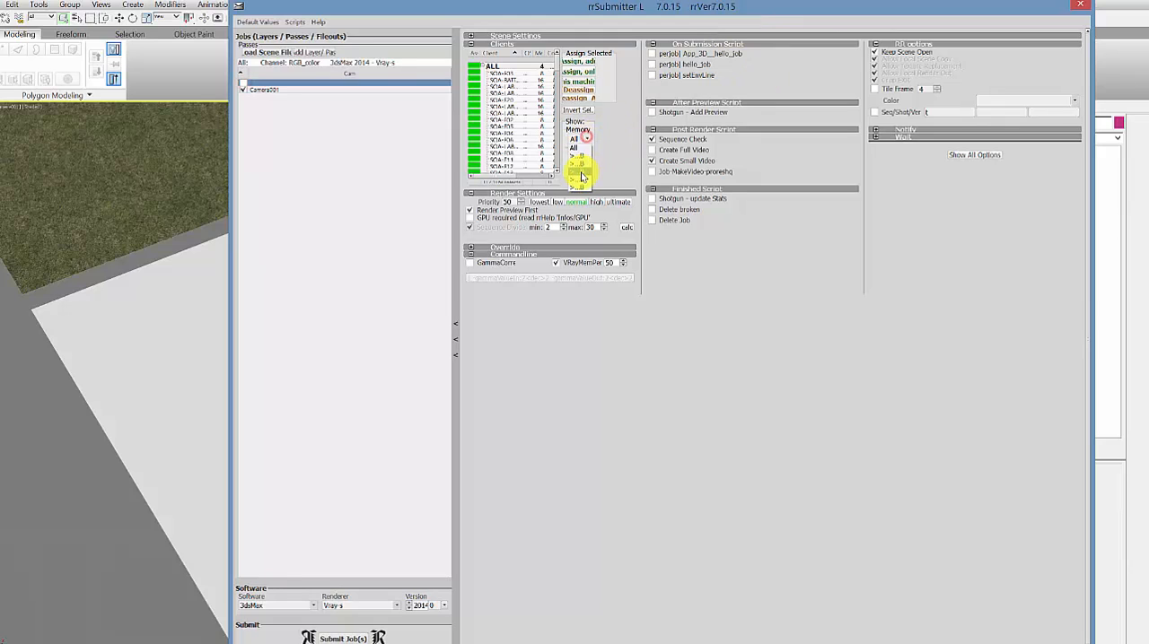
left_click(579, 175)
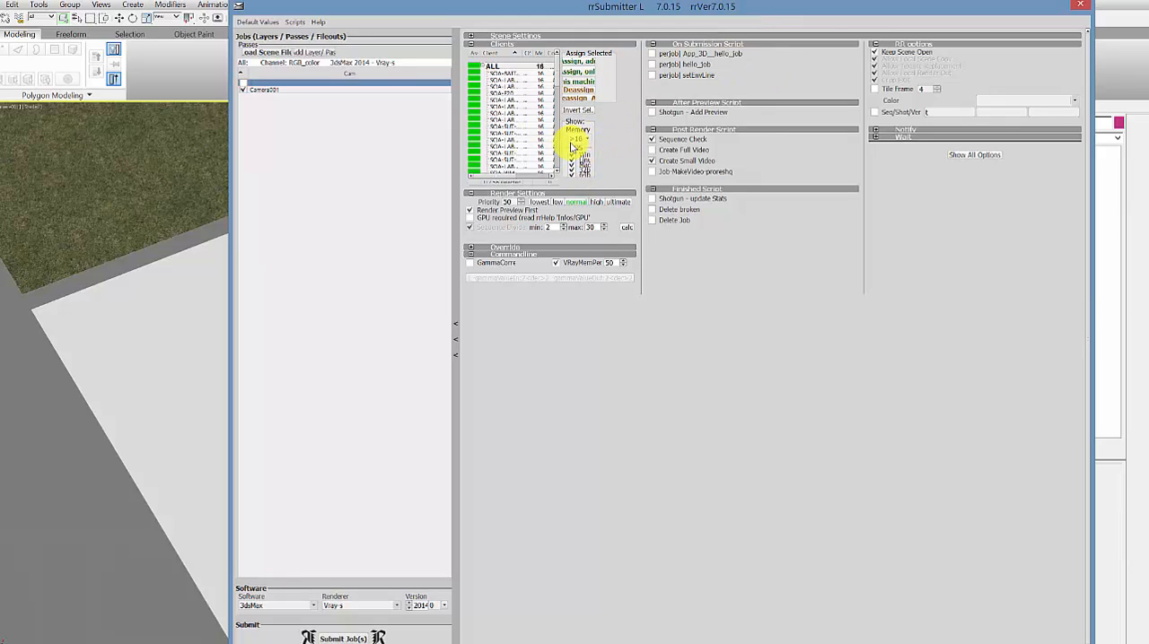
Step: Select the whole range of filtered client machines and assign them to the render job
left_click(502, 74)
scroll(506, 154, "down", 11)
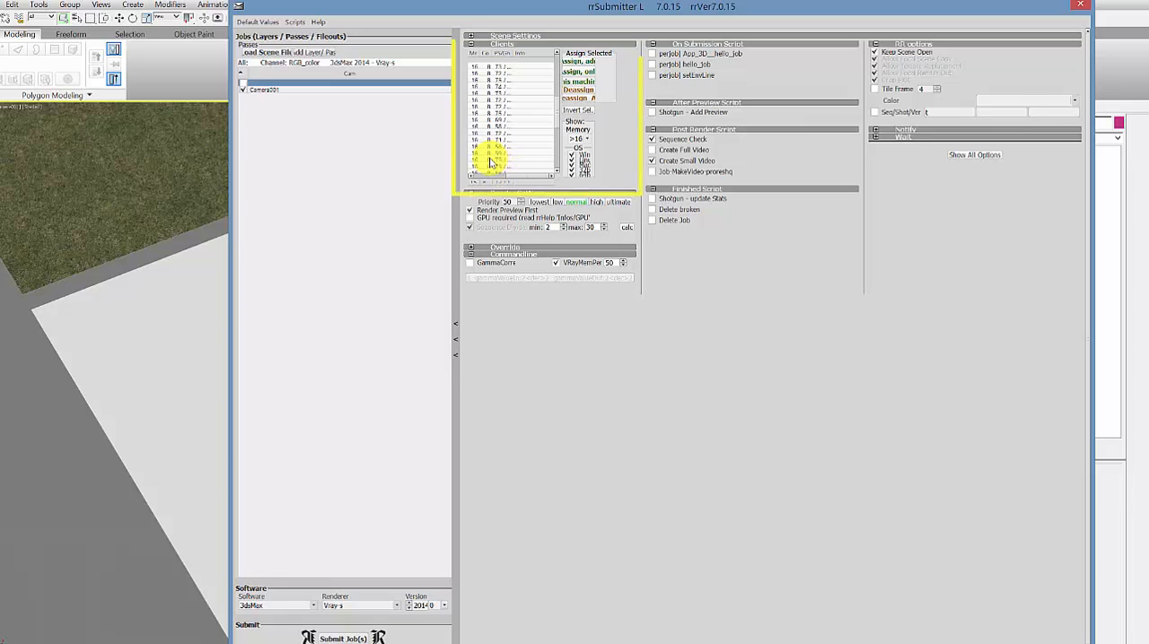
left_click_drag(513, 176, 474, 176)
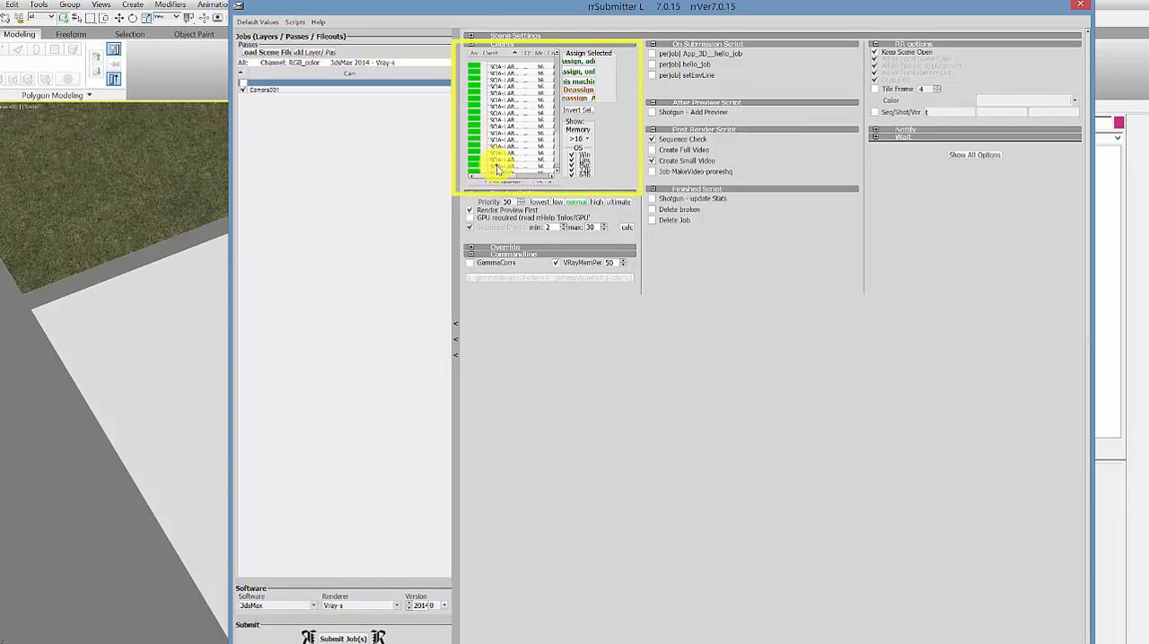
left_click(496, 167, "shift")
left_click(585, 62)
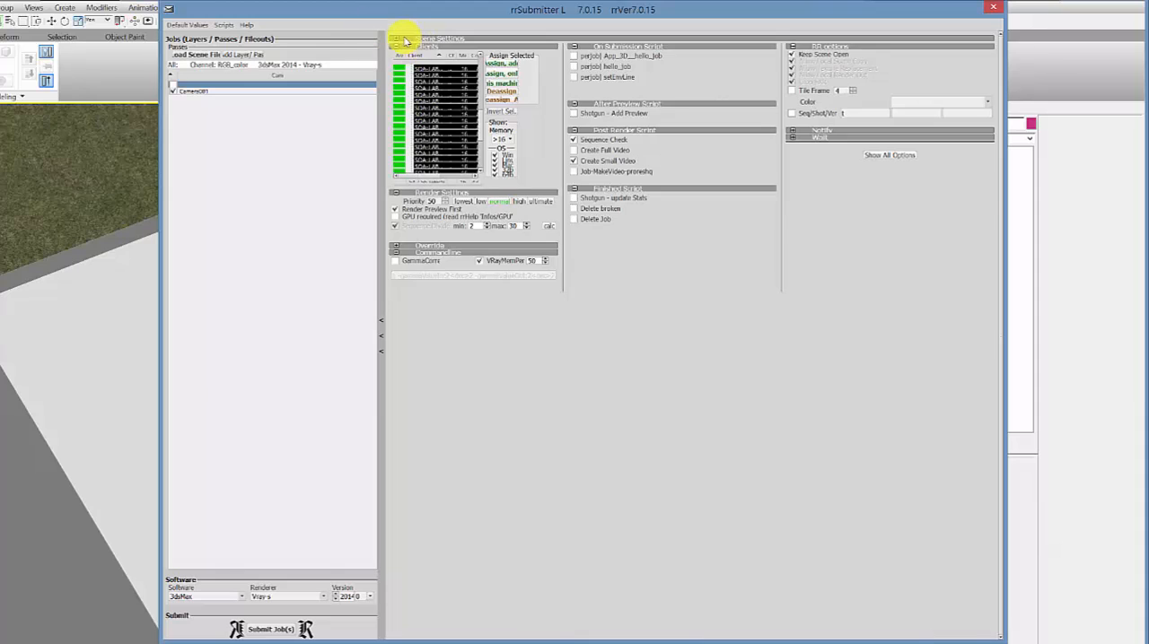
Step: Expand the job's scene settings to review the scene file, camera, frame sequence and output file paths
left_click(400, 38)
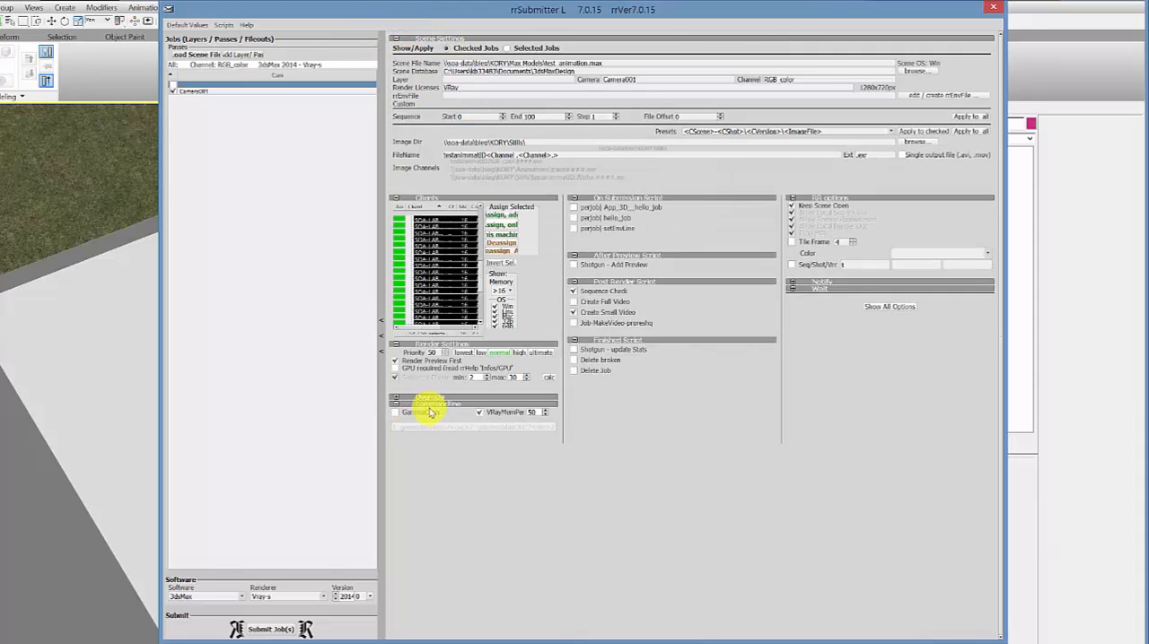